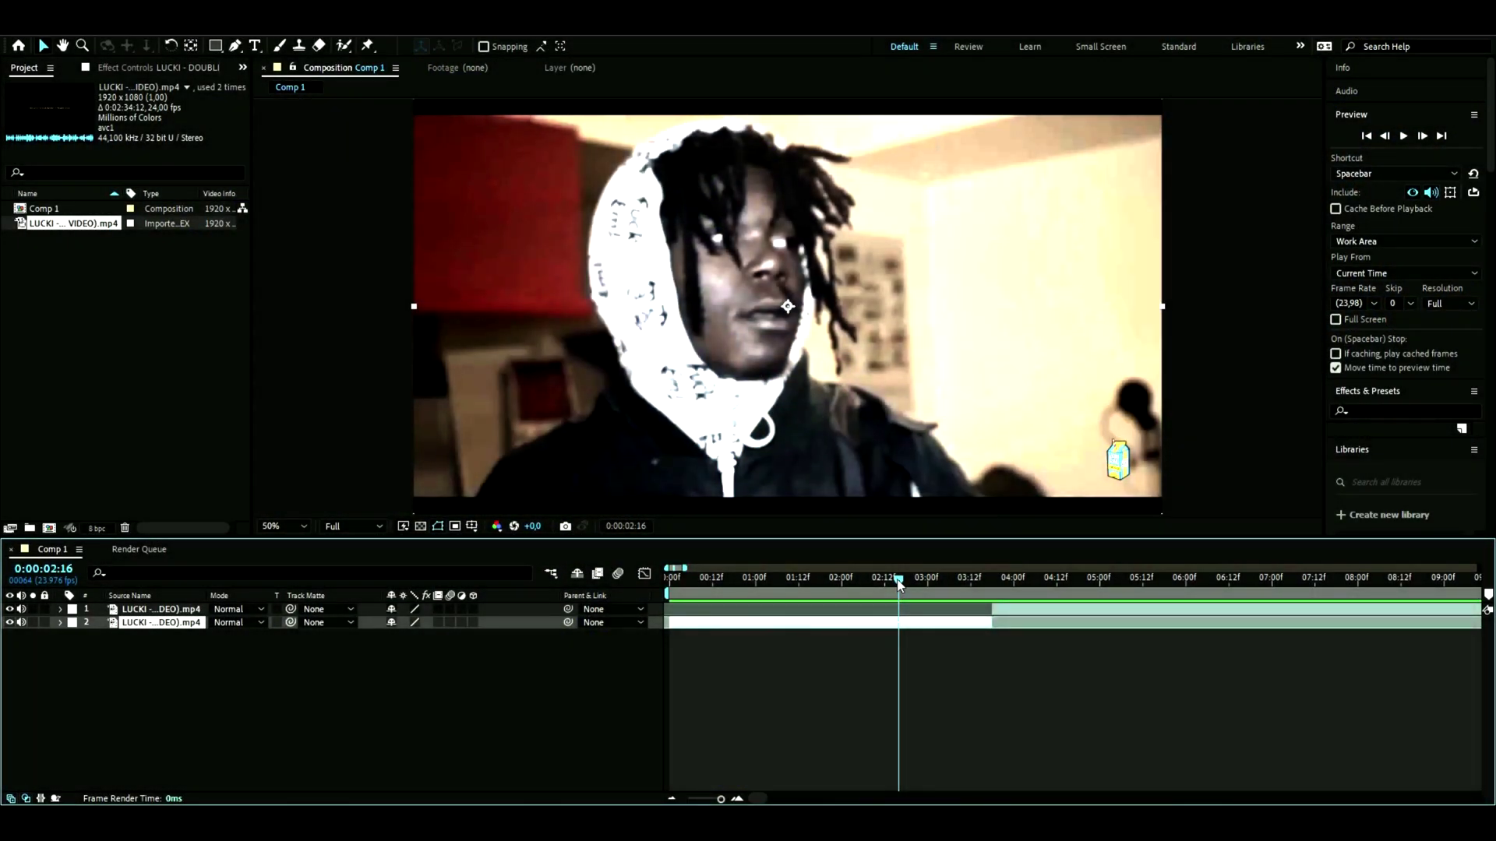
Pre-compose the lower video layer in Comp 1 and scale the resulting layer to 109%
{"action": "left_click_drag", "start_coordinate": [898, 586], "coordinate": [870, 580]}
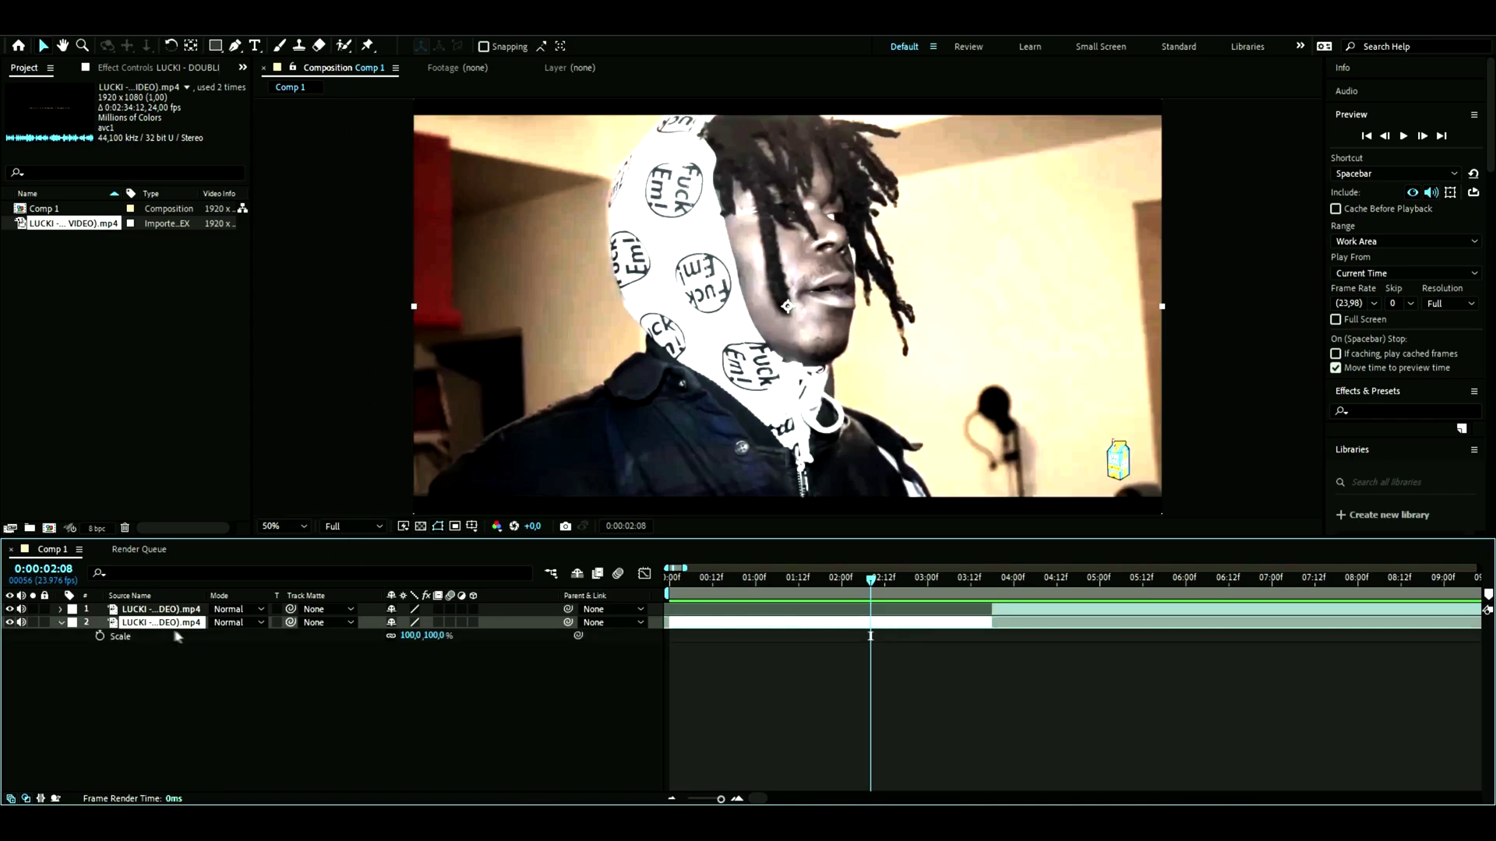
{"action": "left_click_drag", "start_coordinate": [421, 638], "coordinate": [426, 639]}
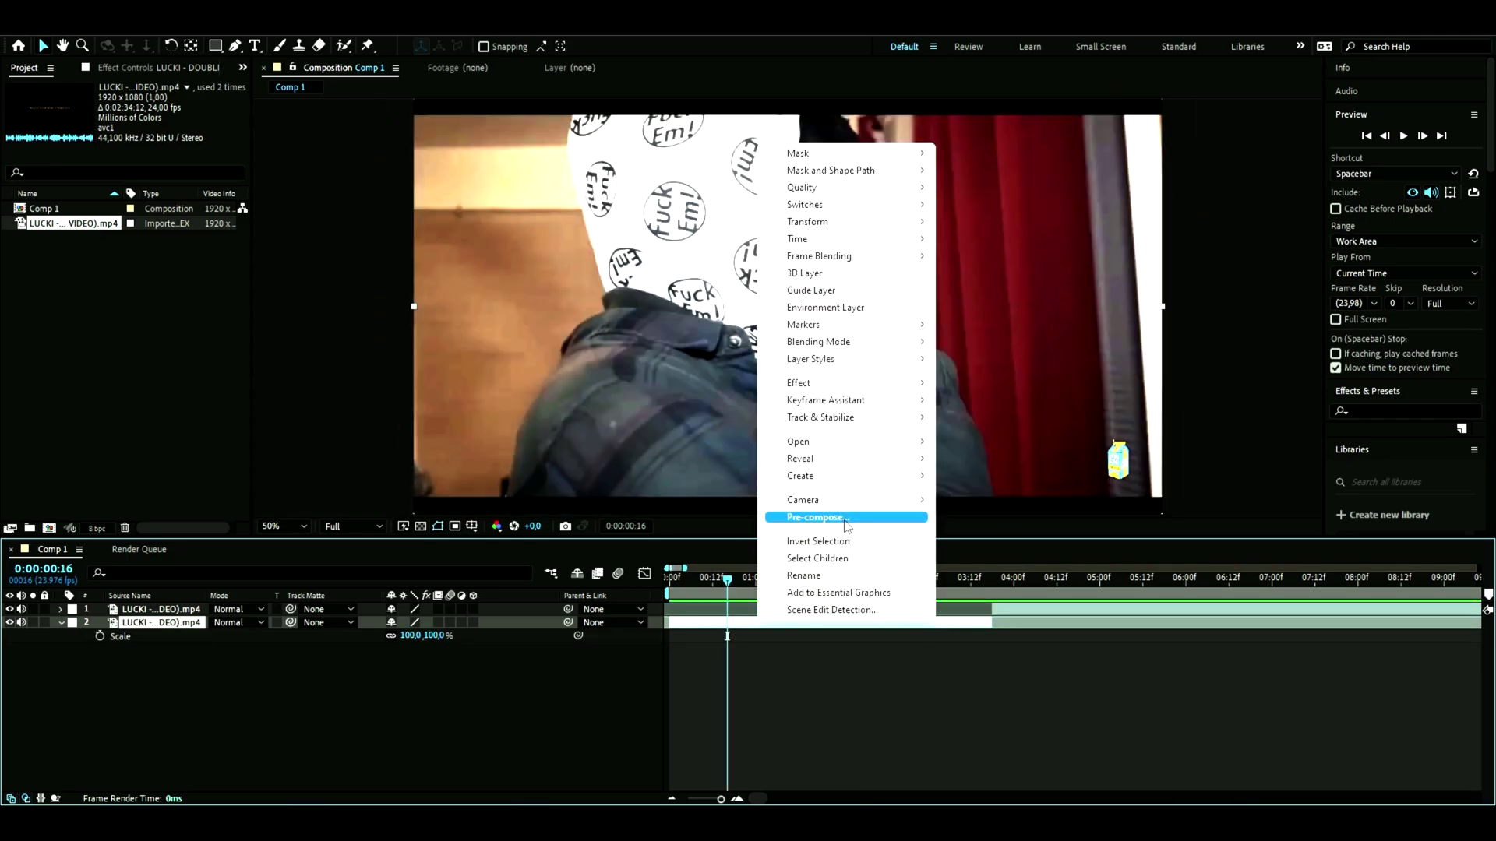
{"action": "left_click", "coordinate": [844, 520]}
{"action": "left_click", "coordinate": [606, 421]}
{"action": "left_click", "coordinate": [785, 511]}
{"action": "key", "text": "s"}
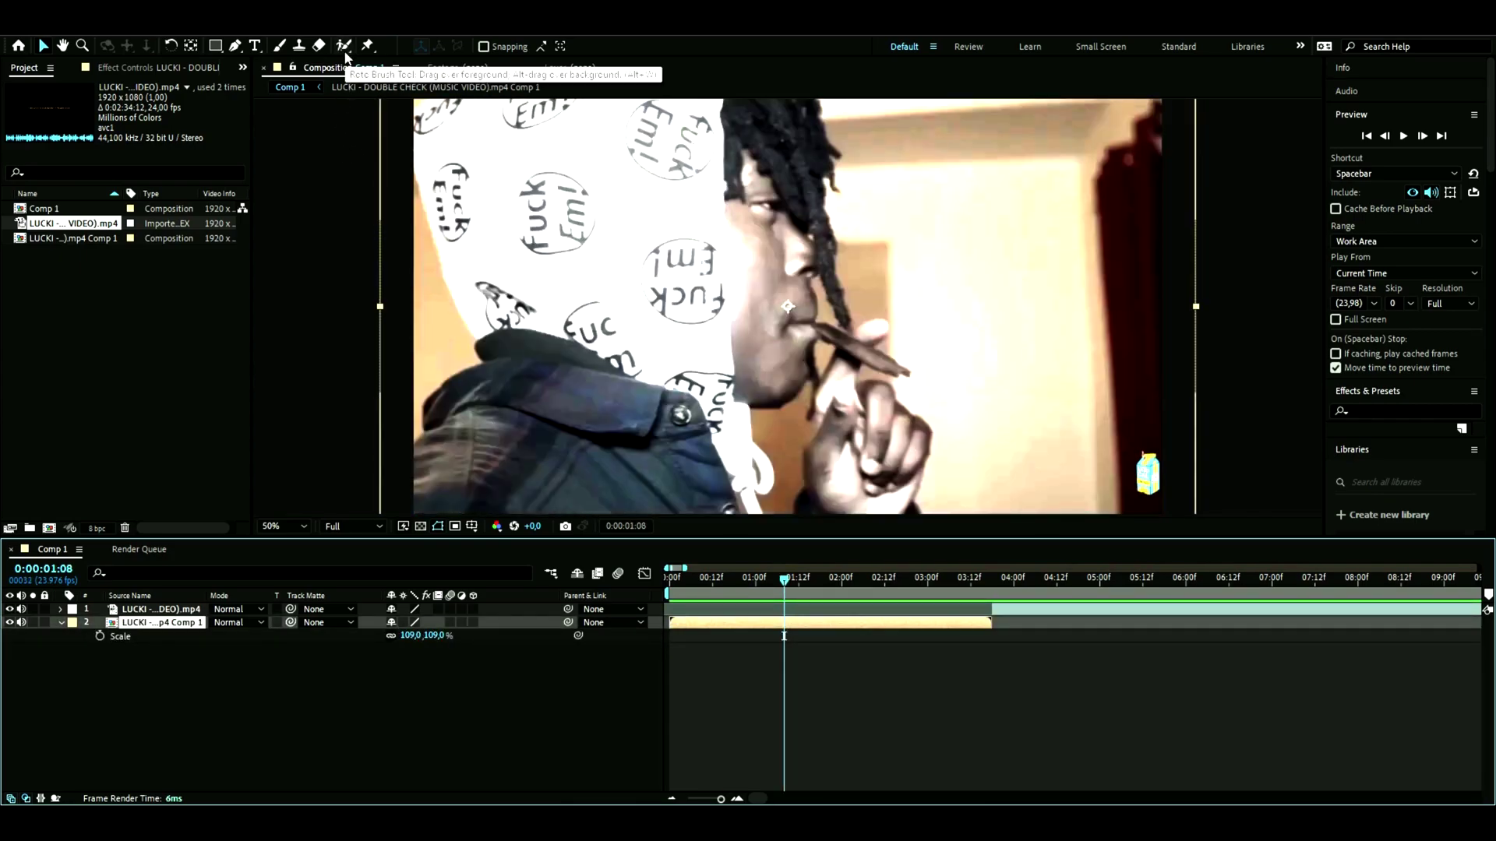
Open the pre-composed layer for rotoscoping and paint a first Roto Brush foreground stroke over the subject's jacket on the first frame
{"action": "left_click", "coordinate": [346, 54]}
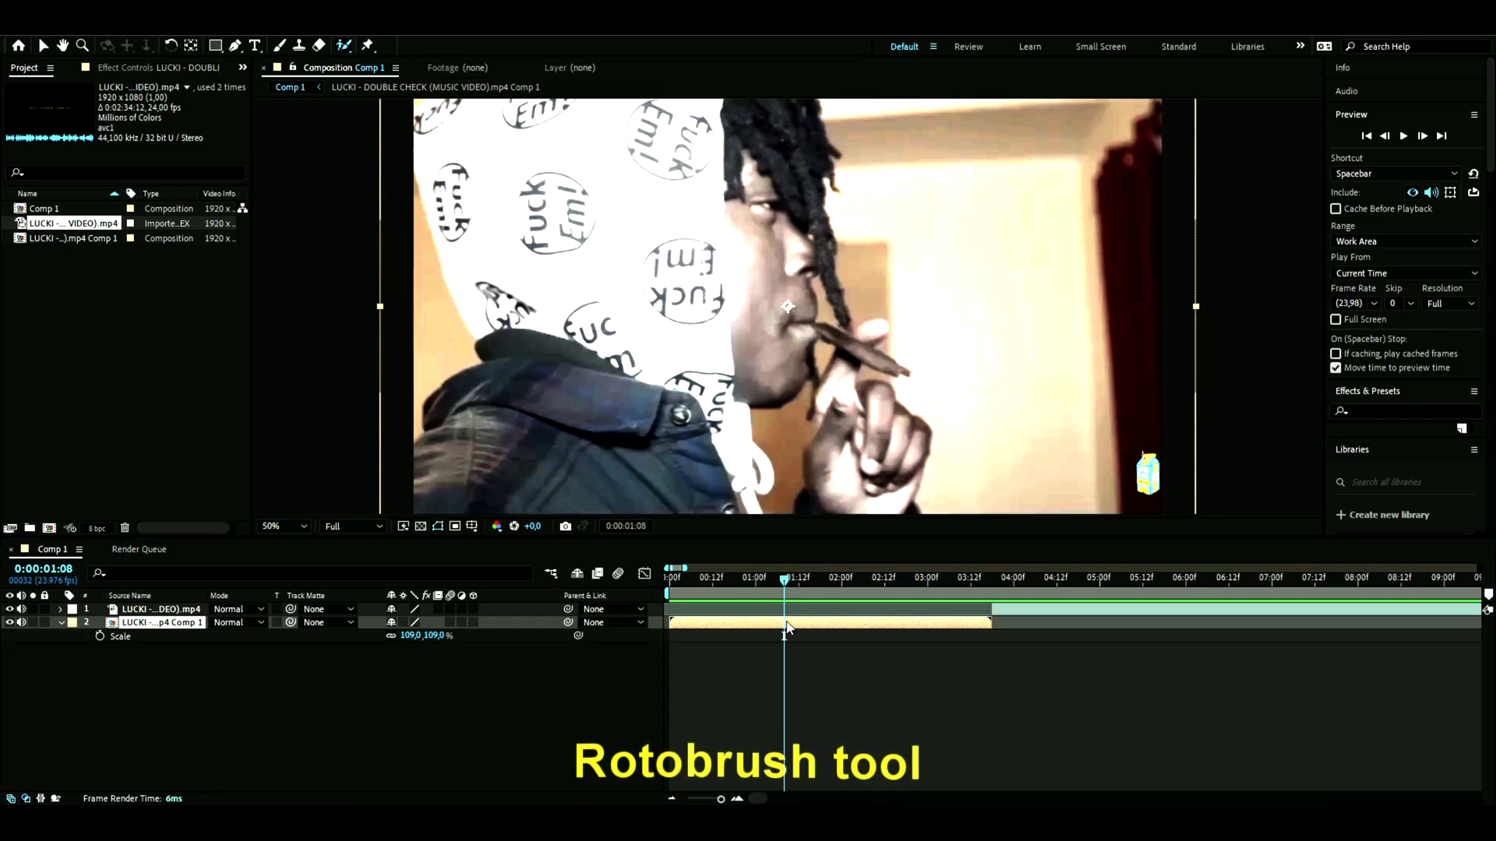
{"action": "double_click", "coordinate": [786, 623]}
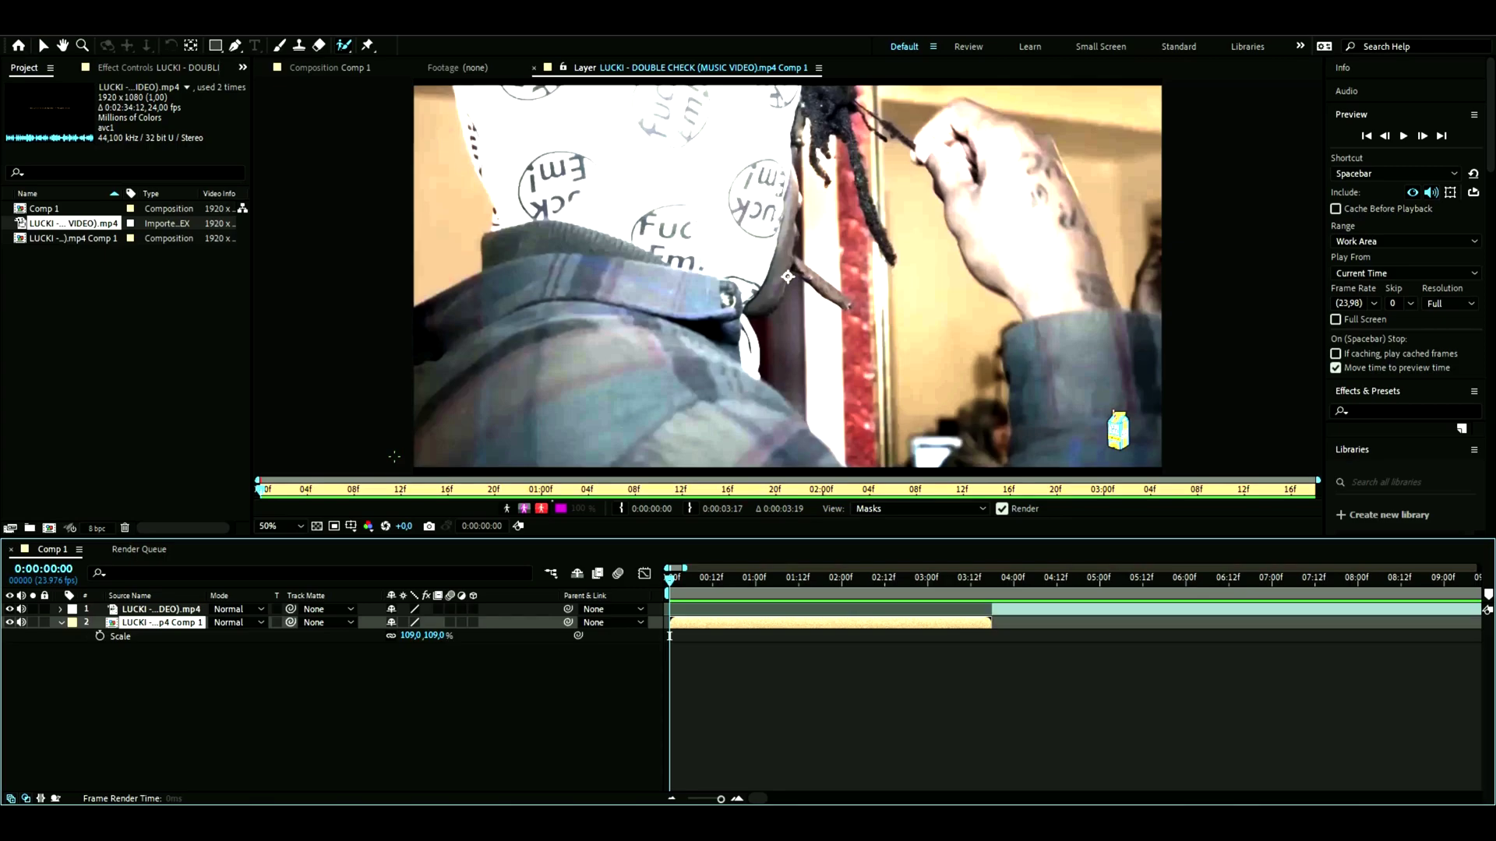
{"action": "left_click_drag", "start_coordinate": [421, 436], "coordinate": [539, 303]}
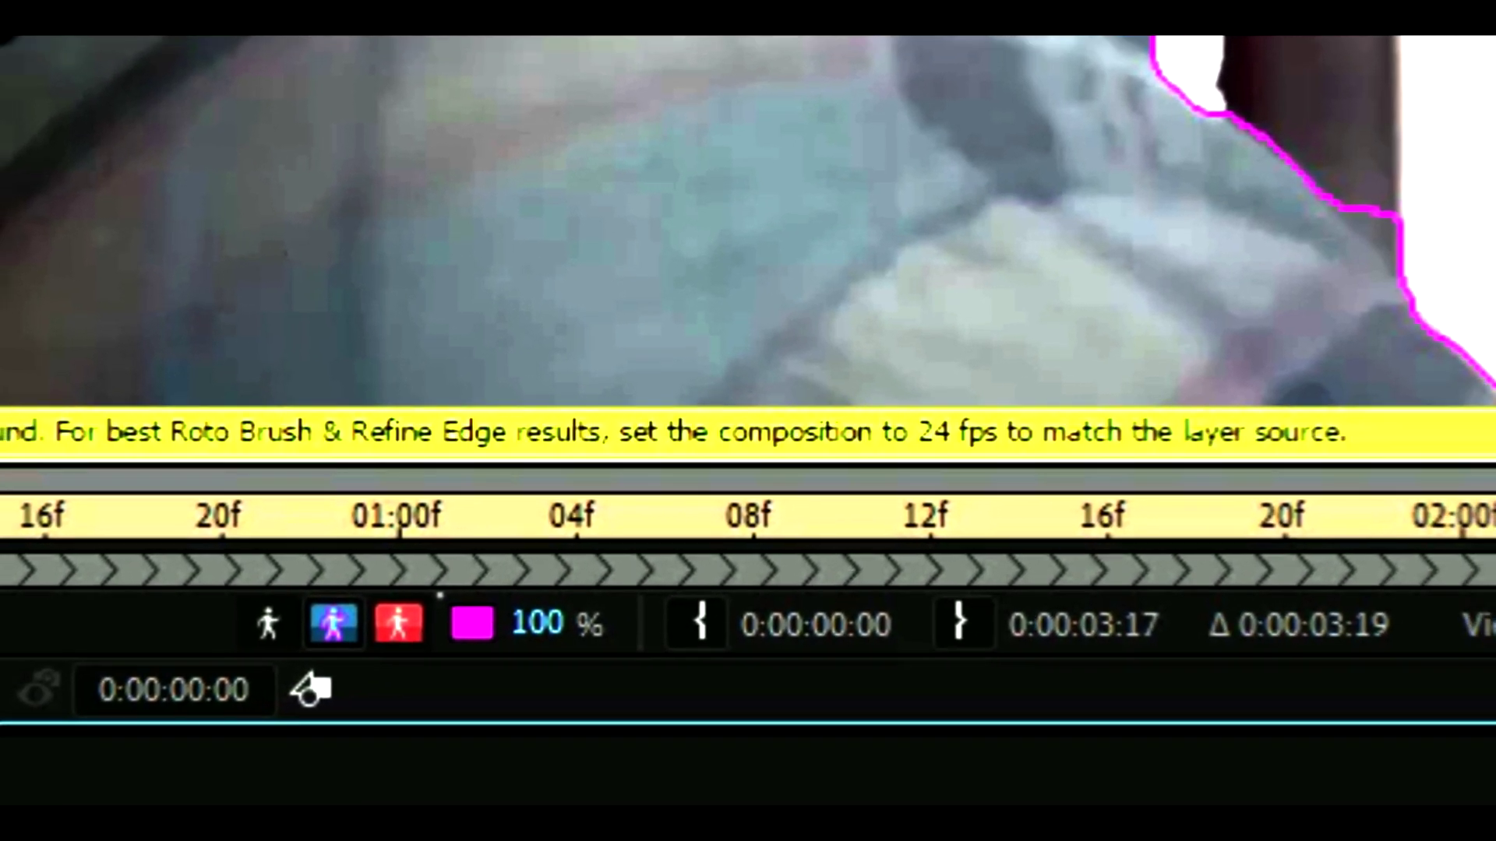
Set the frame rate of Comp 1 to 24 frames per second to match the layer source
{"action": "left_click", "coordinate": [76, 31]}
{"action": "left_click", "coordinate": [116, 71]}
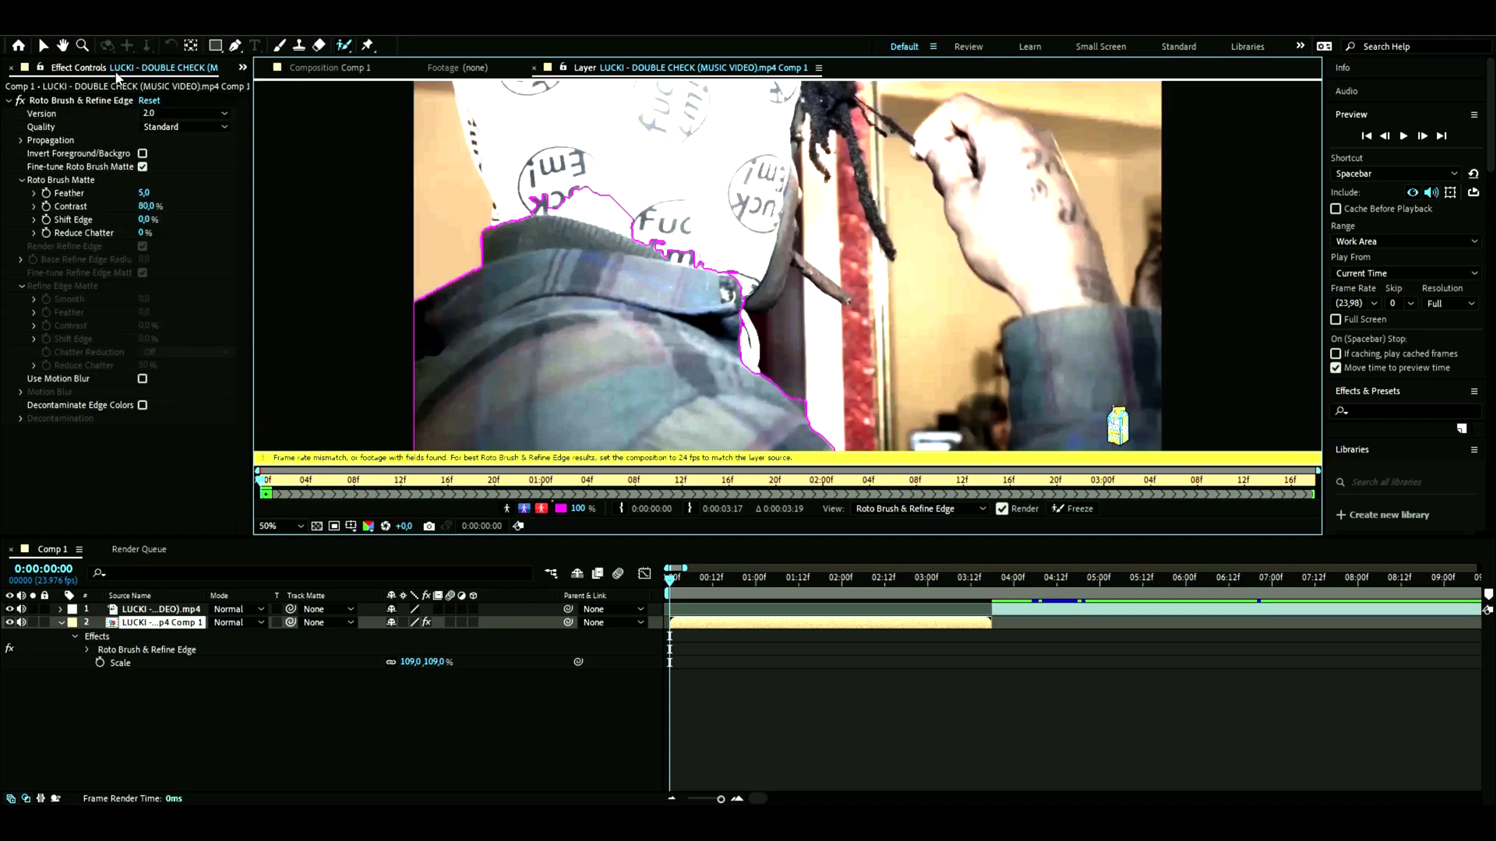
{"action": "left_click", "coordinate": [677, 390]}
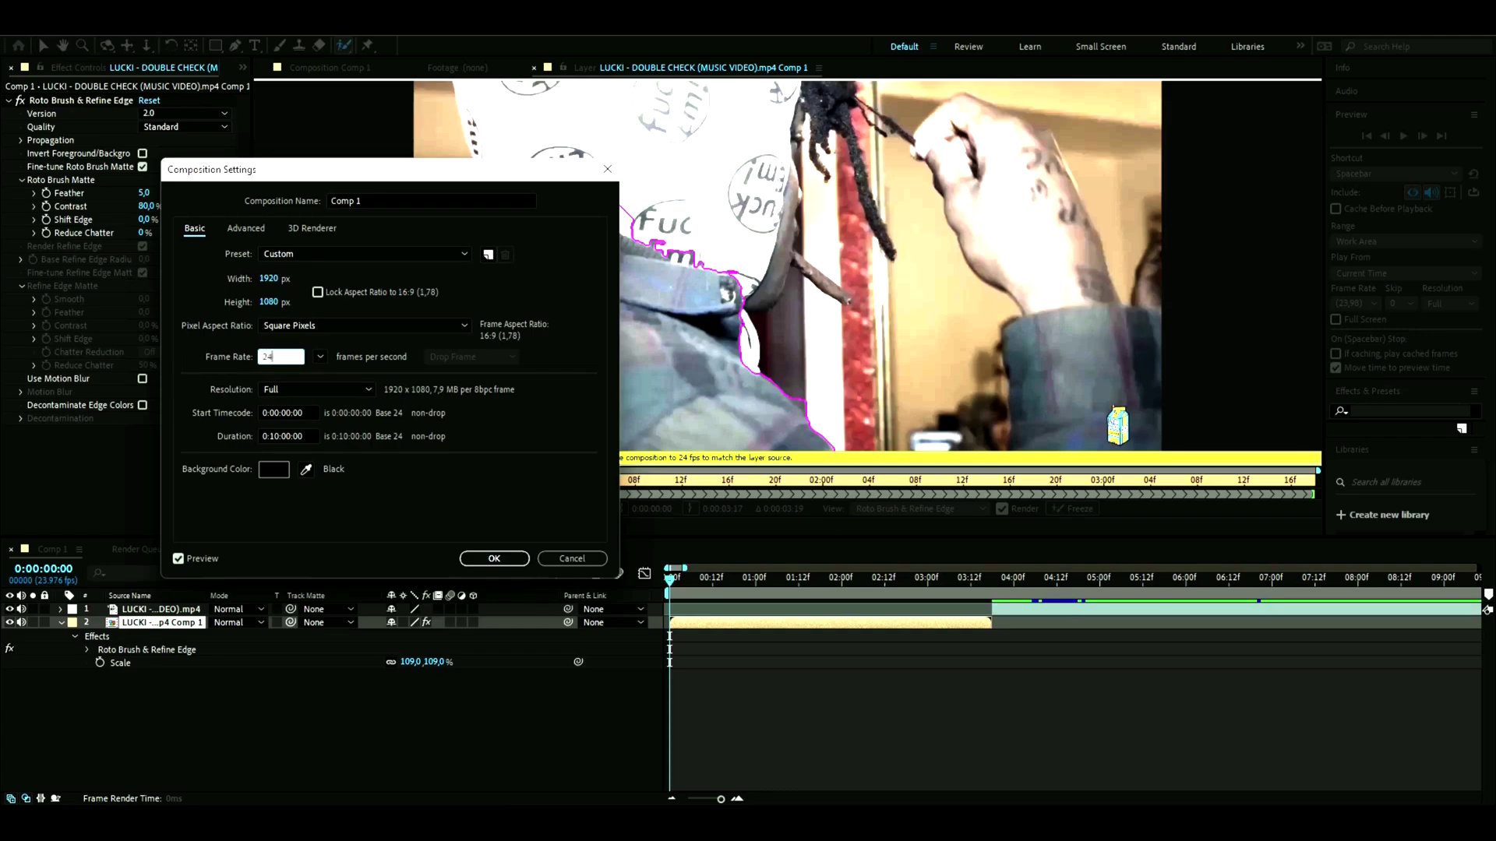
{"action": "left_click", "coordinate": [495, 558]}
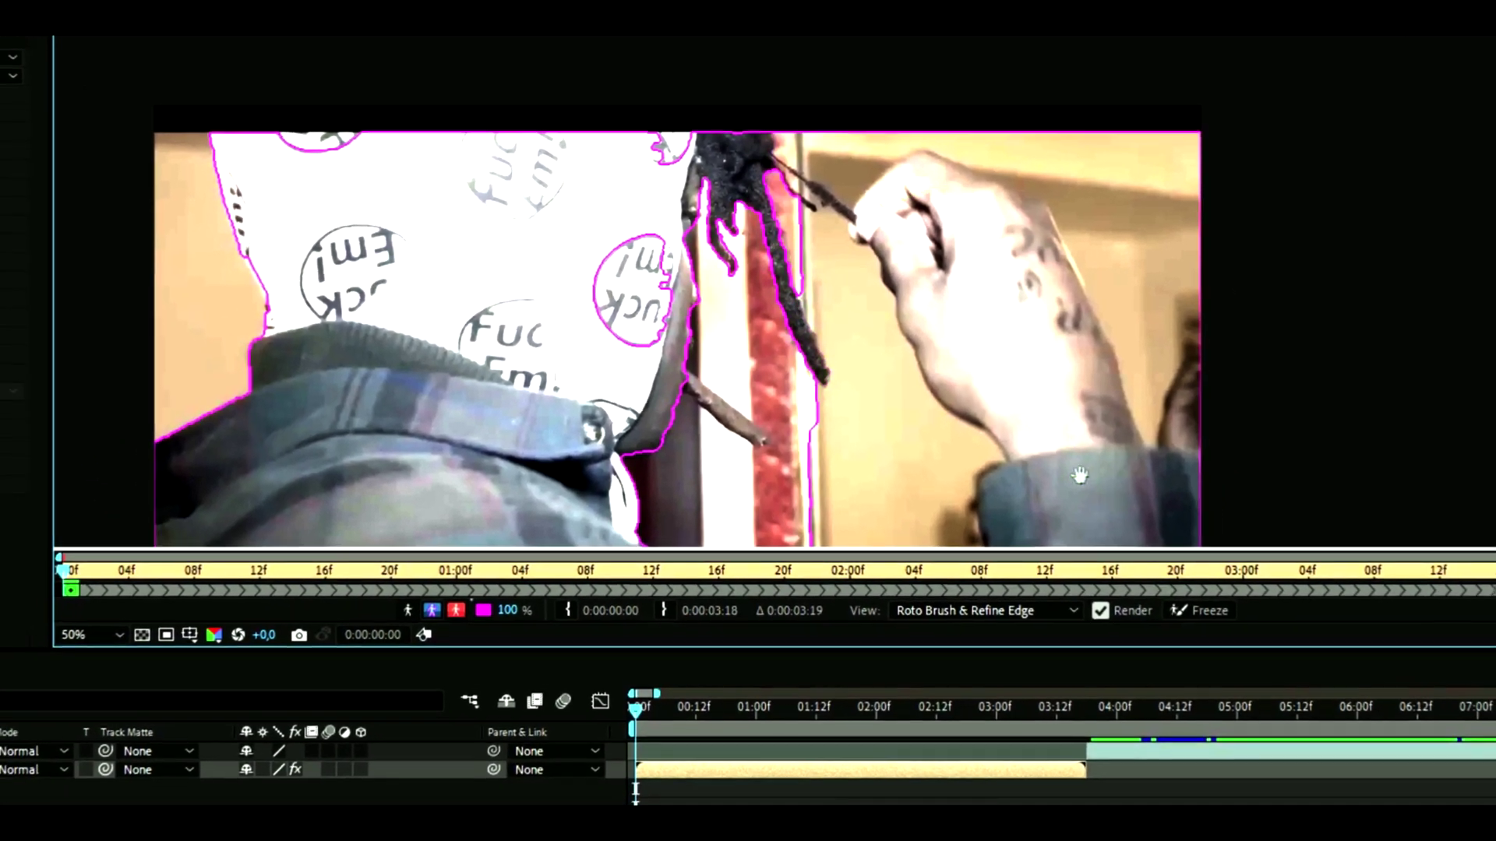
Refine the first-frame Roto Brush selection by subtracting the background around the raised arm and adding the cigar
{"action": "mouse_move", "coordinate": [1080, 475]}
{"action": "left_mouse_down"}
{"action": "mouse_move", "coordinate": [955, 251]}
{"action": "mouse_move", "coordinate": [935, 363]}
{"action": "left_mouse_up"}
{"action": "left_click_drag", "start_coordinate": [799, 237], "coordinate": [767, 393]}
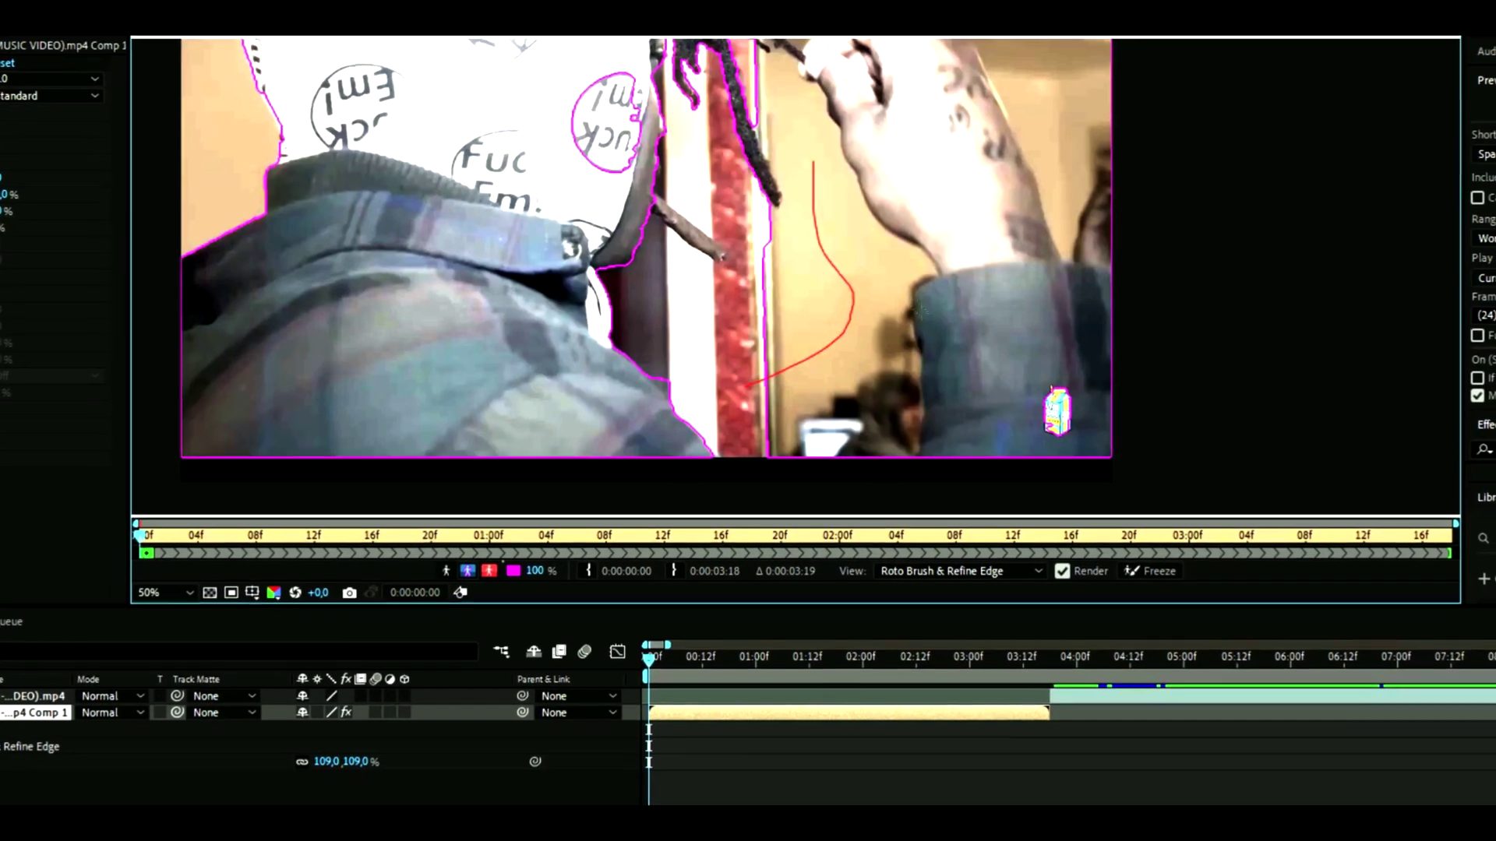
{"action": "left_click_drag", "start_coordinate": [857, 258], "coordinate": [799, 434]}
{"action": "mouse_move", "coordinate": [1083, 380]}
{"action": "left_mouse_down"}
{"action": "mouse_move", "coordinate": [854, 140]}
{"action": "mouse_move", "coordinate": [814, 155]}
{"action": "left_mouse_up"}
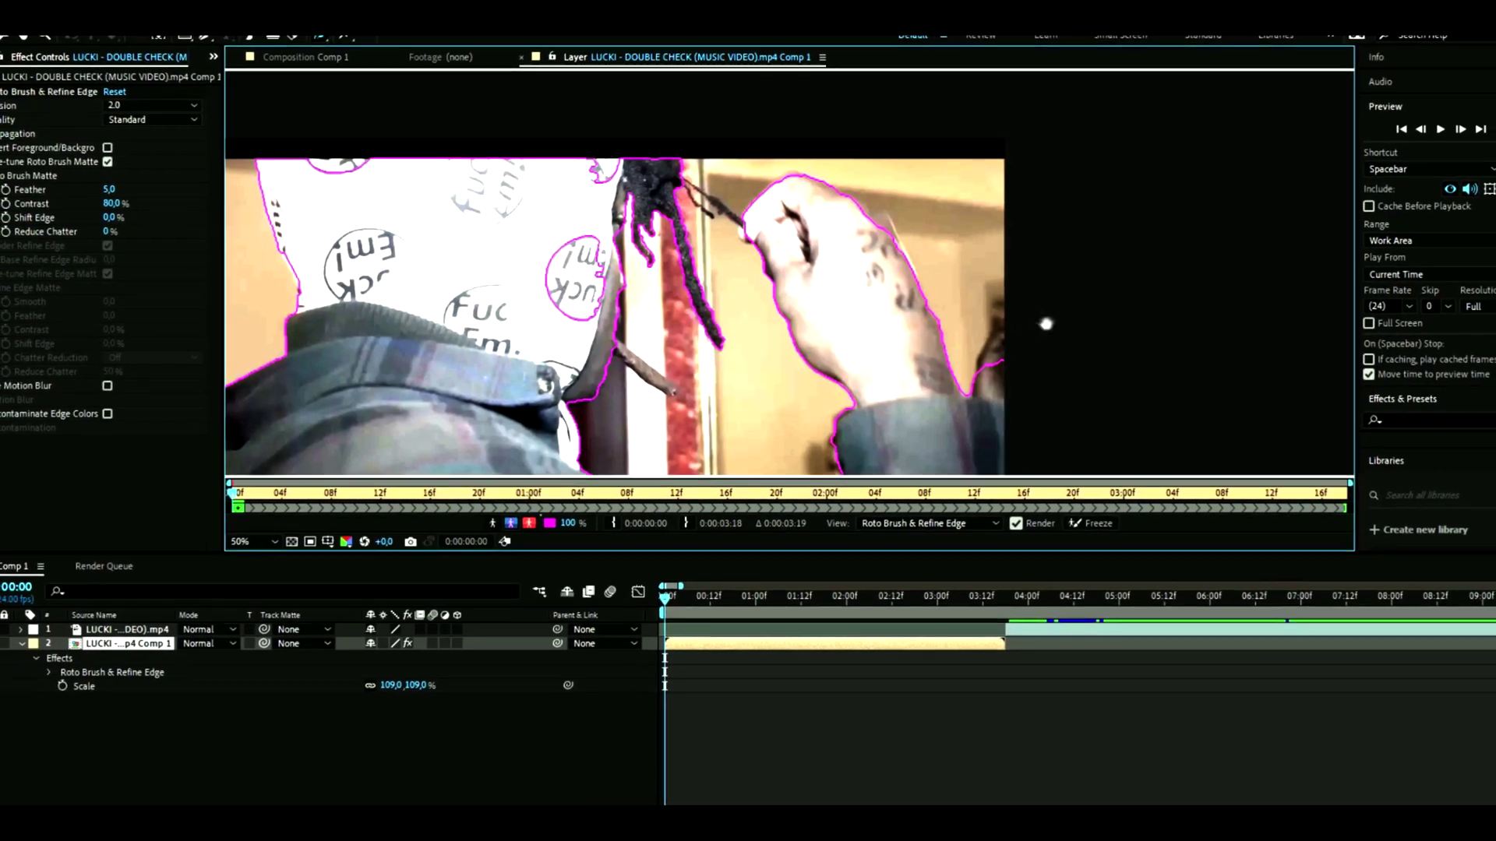
{"action": "left_click_drag", "start_coordinate": [1074, 330], "coordinate": [966, 205]}
{"action": "left_click_drag", "start_coordinate": [594, 272], "coordinate": [806, 335]}
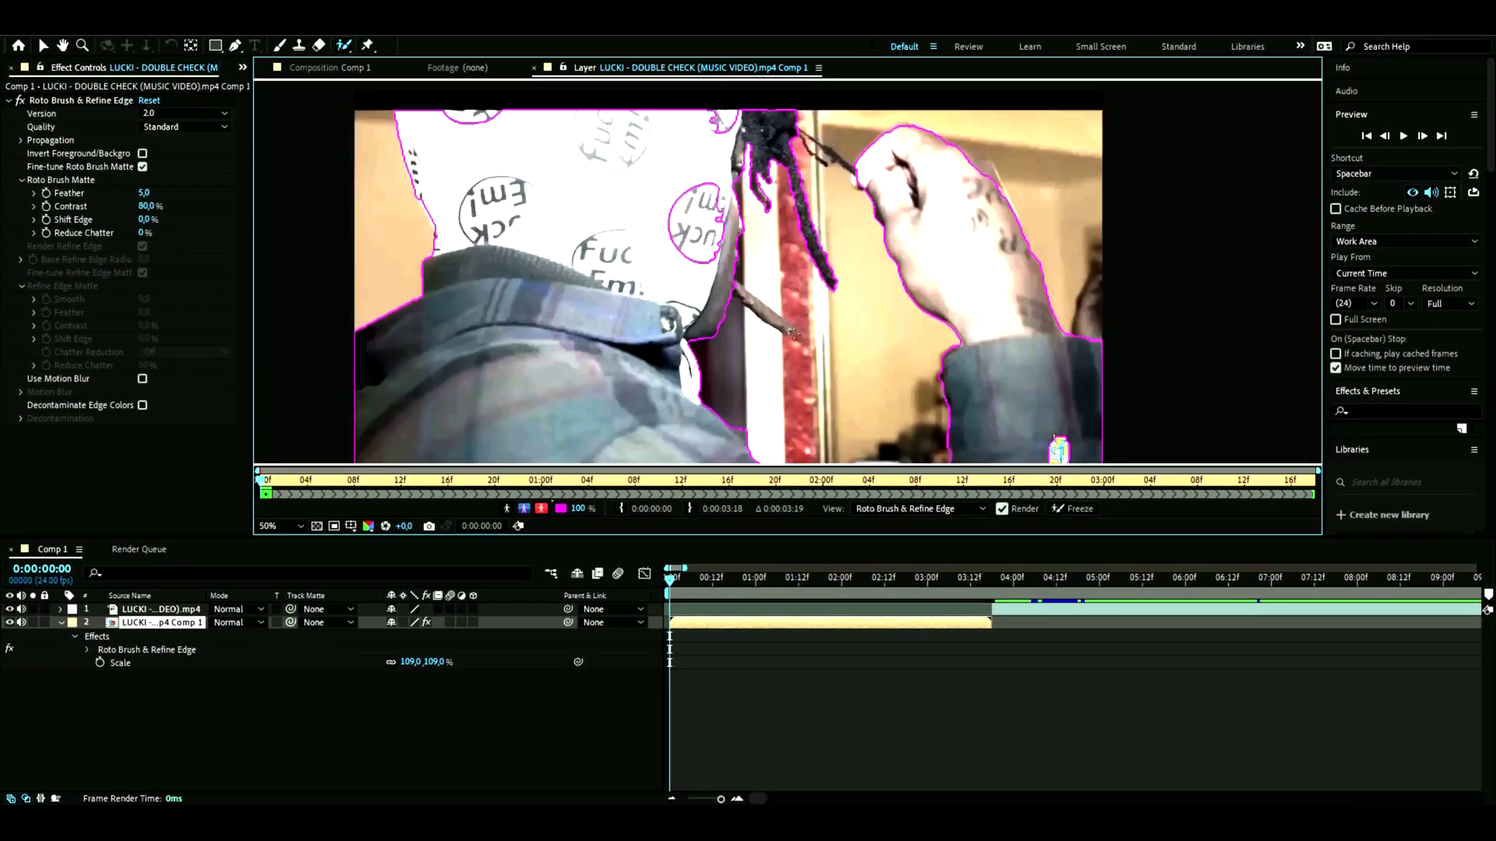
{"action": "scroll", "coordinate": [807, 336], "scroll_direction": "down", "scroll_amount": 1}
With the pre-composed layer's audio muted, propagate the Roto Brush selection through the whole clip and freeze it
{"action": "left_click", "coordinate": [19, 625]}
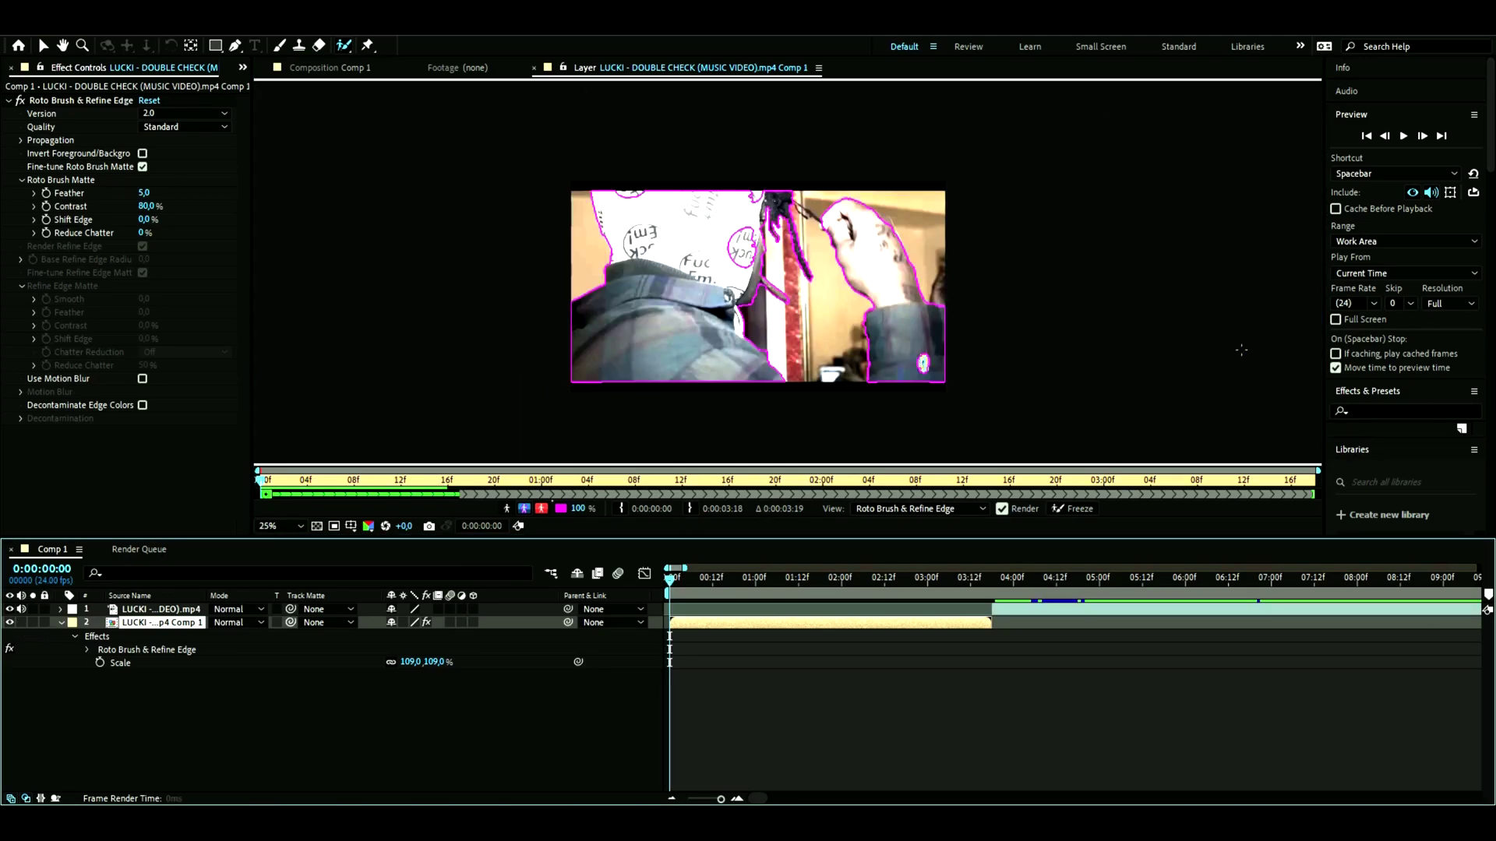
{"action": "left_click", "coordinate": [1403, 137]}
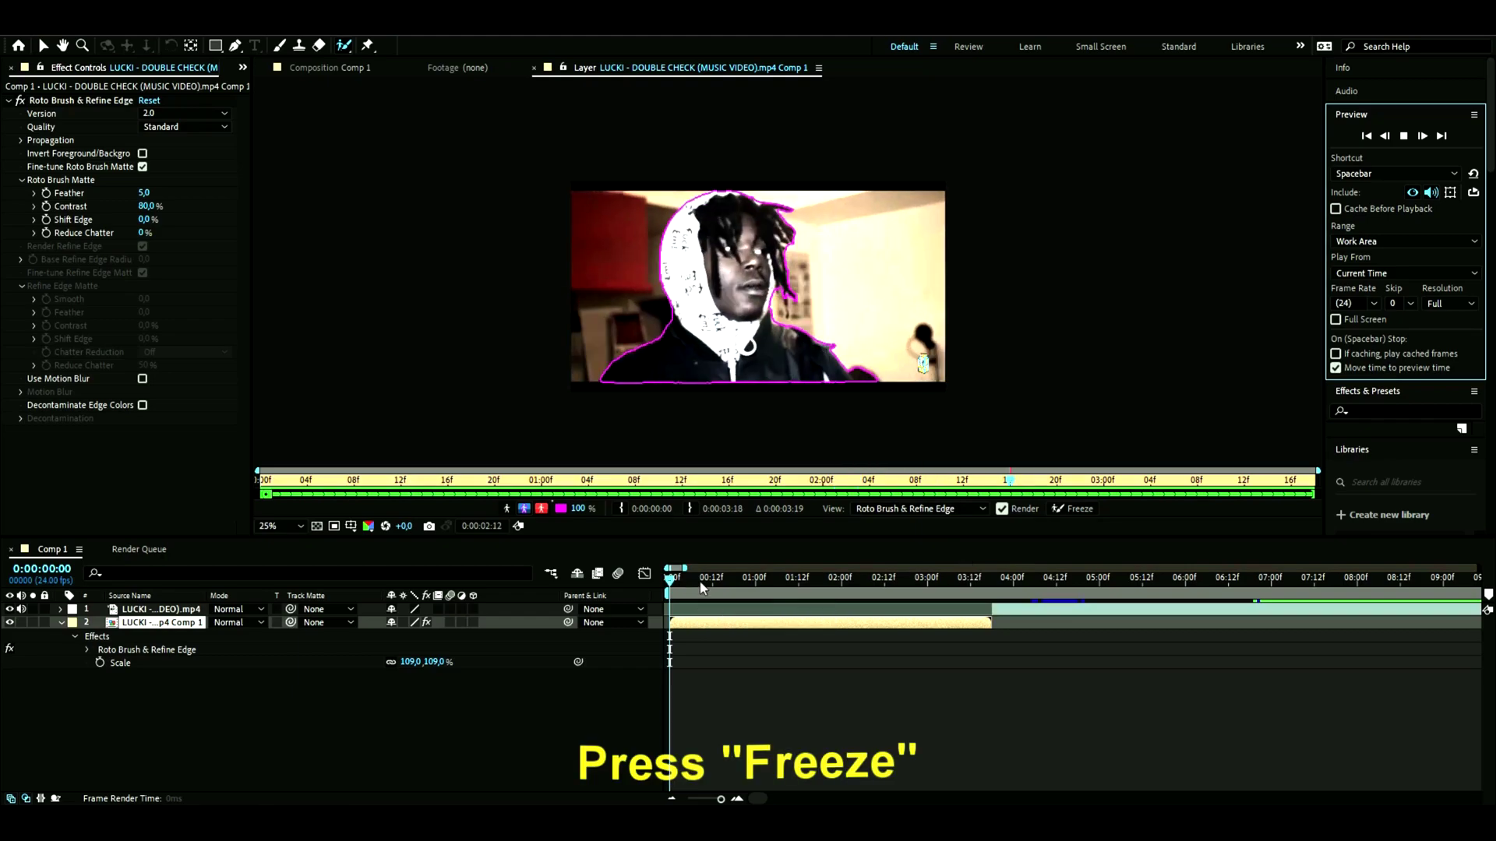
{"action": "left_click", "coordinate": [1075, 509]}
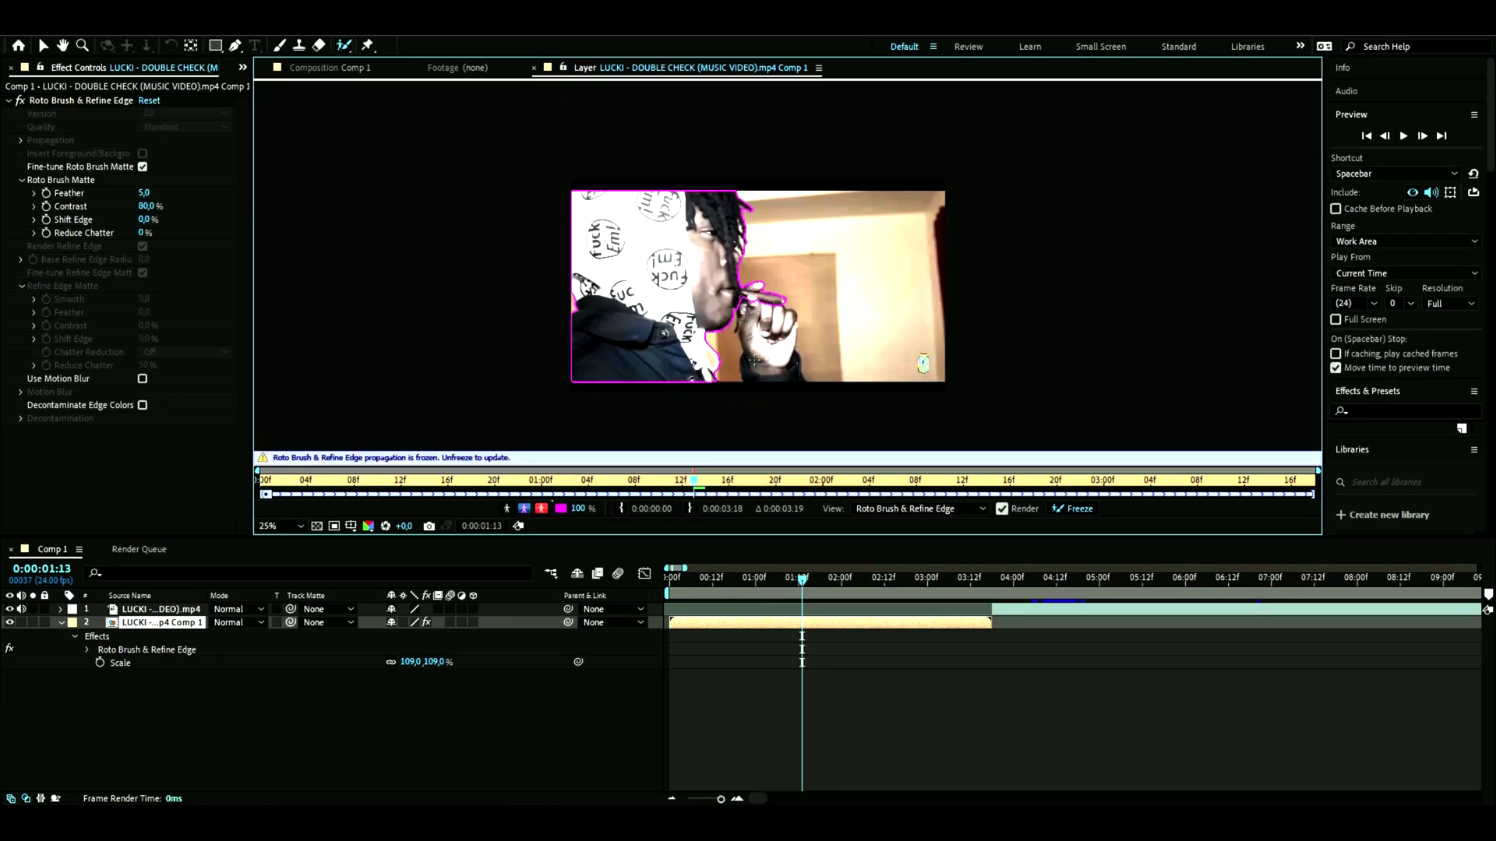
Switch off the alpha boundary outline to inspect the cut-out subject on black up close
{"action": "left_click", "coordinate": [525, 510]}
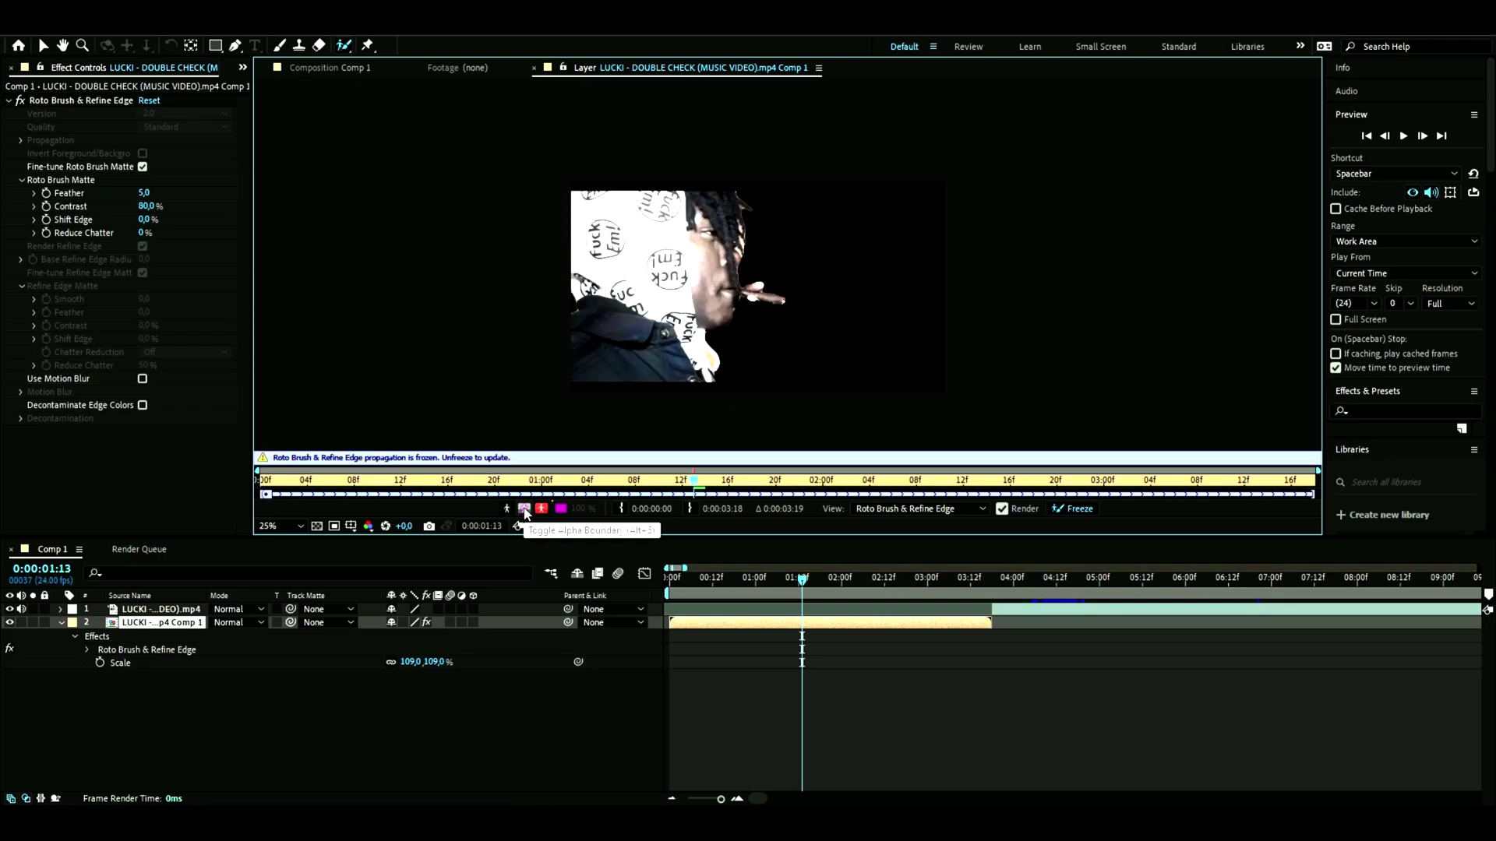
{"action": "left_click", "coordinate": [524, 509]}
{"action": "left_click", "coordinate": [524, 510]}
{"action": "key", "text": "period"}
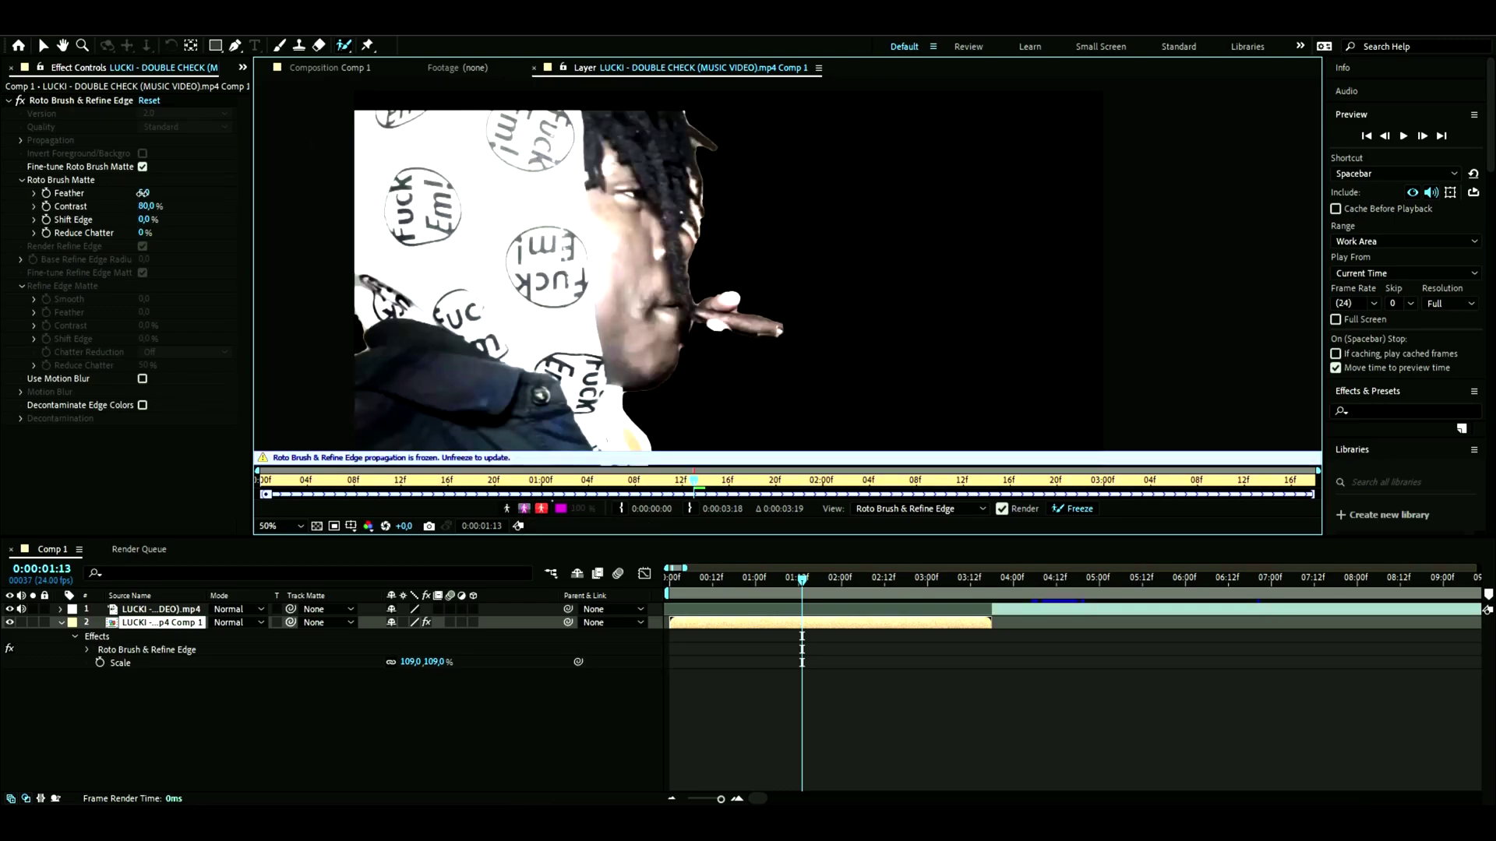
Try higher Feather values on the Roto Brush matte and undo the change
{"action": "mouse_move", "coordinate": [143, 194]}
{"action": "left_mouse_down"}
{"action": "mouse_move", "coordinate": [116, 198]}
{"action": "mouse_move", "coordinate": [687, 204]}
{"action": "left_mouse_up"}
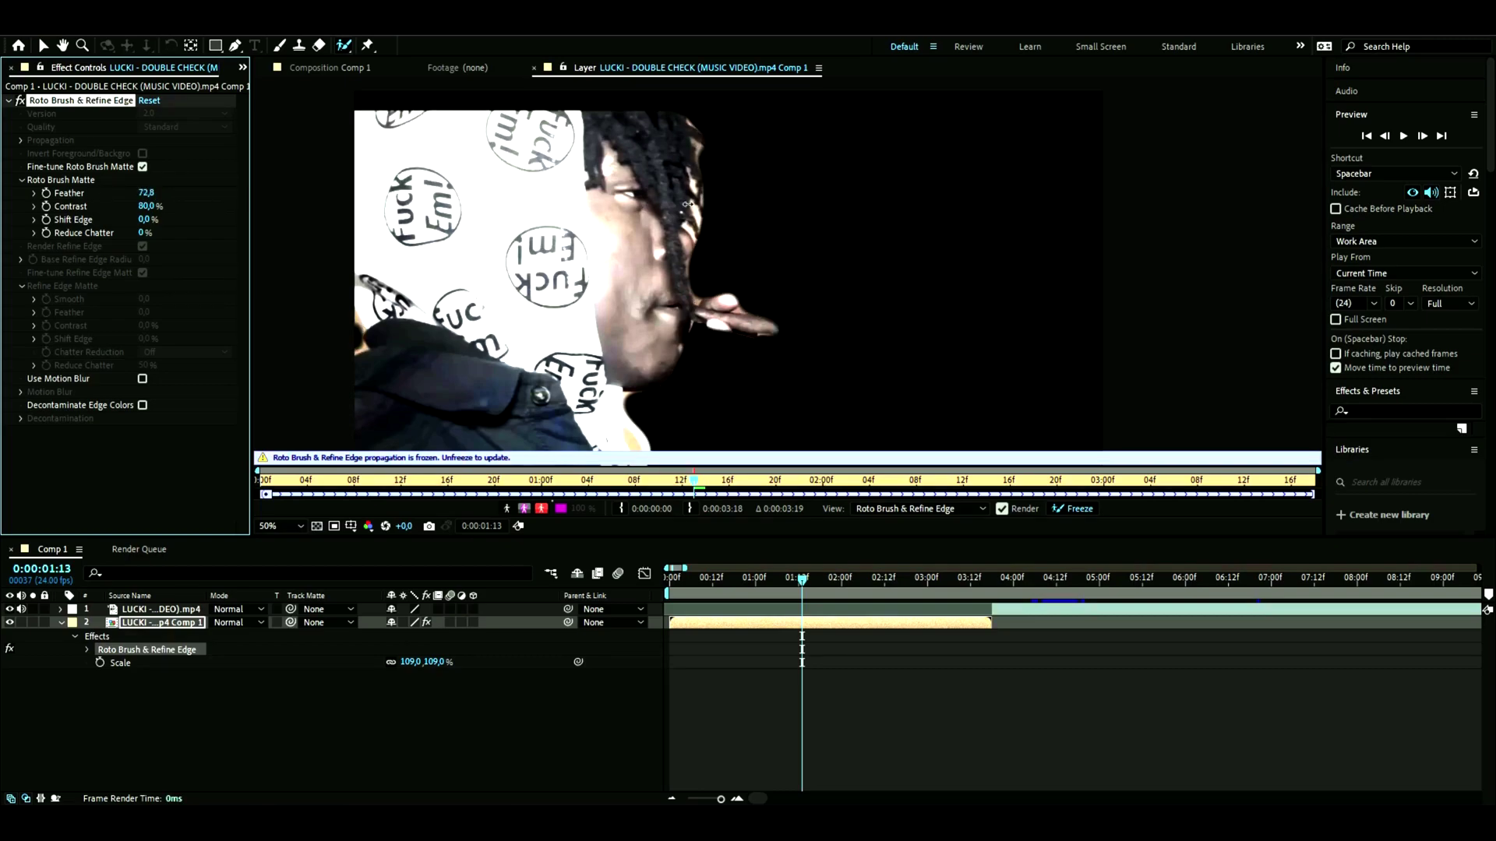
{"action": "left_click_drag", "start_coordinate": [850, 211], "coordinate": [395, 212]}
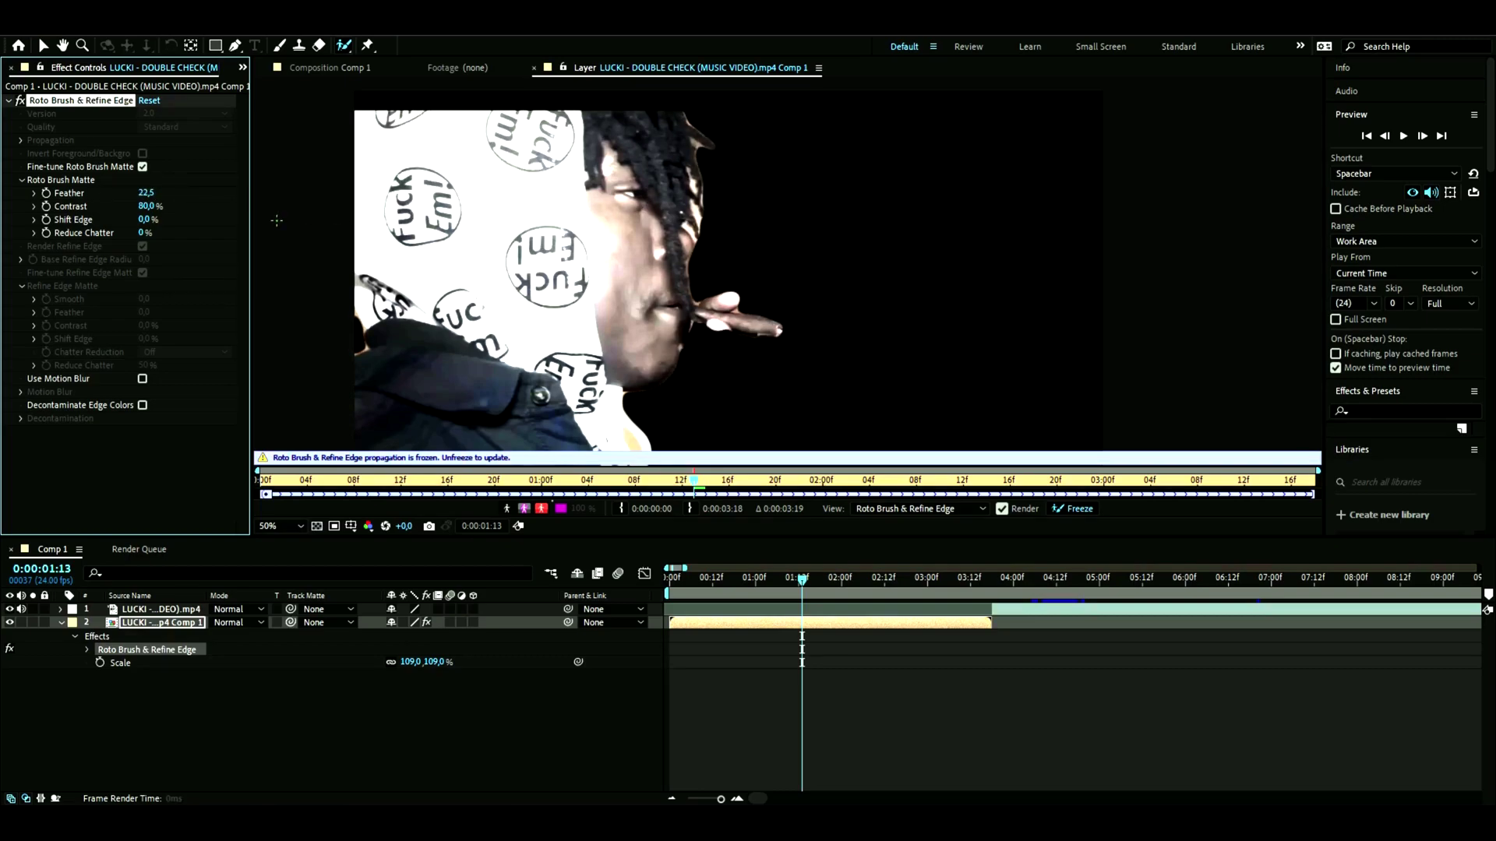
{"action": "key", "text": "ctrl+z"}
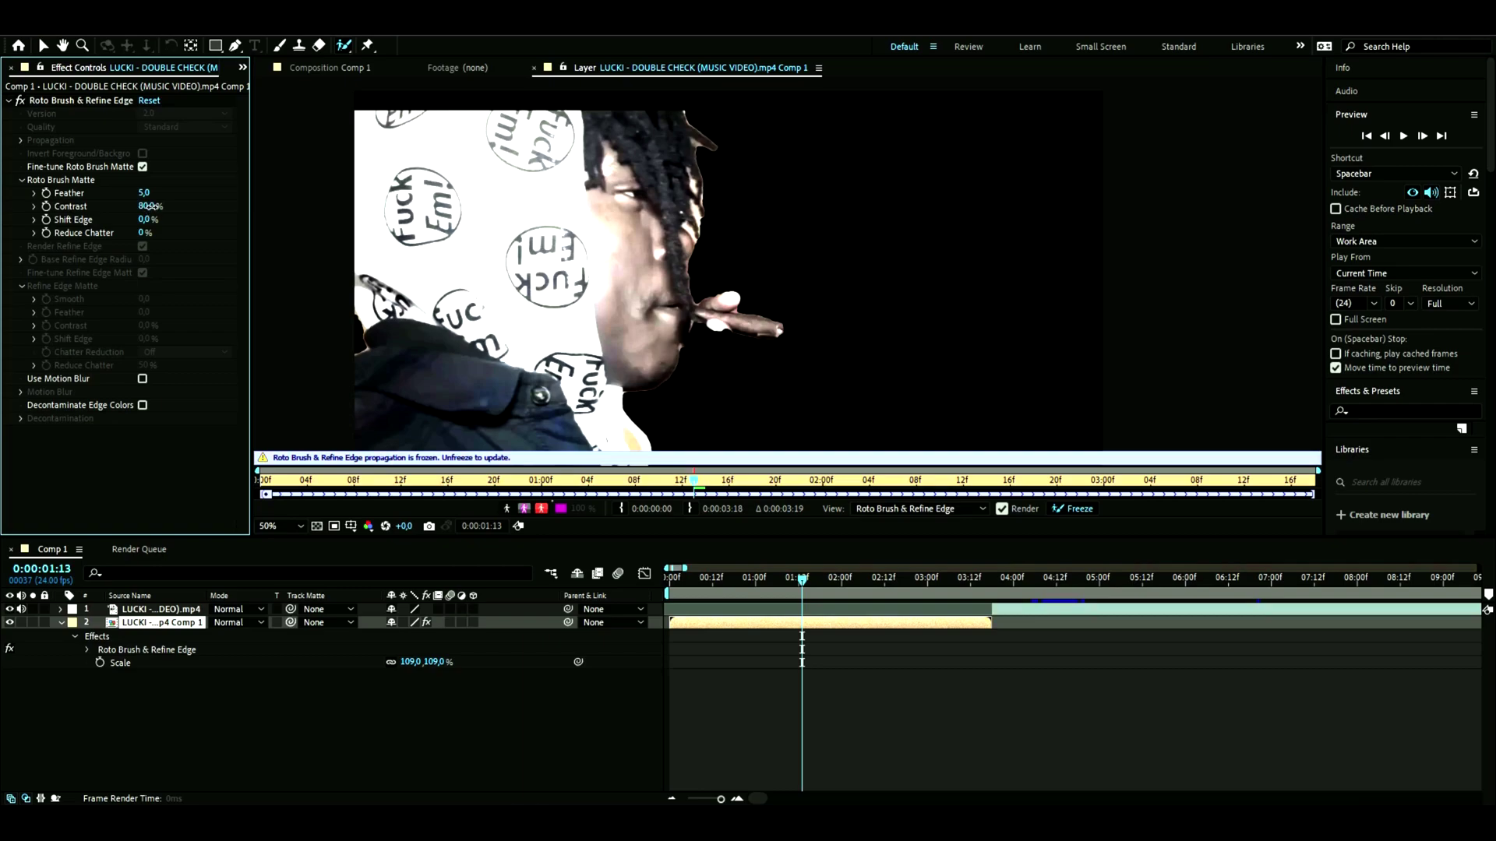
Set the Roto Brush matte's Contrast to 0% and try out 100% for Shift Edge and Reduce Chatter
{"action": "left_click_drag", "start_coordinate": [148, 205], "coordinate": [184, 201]}
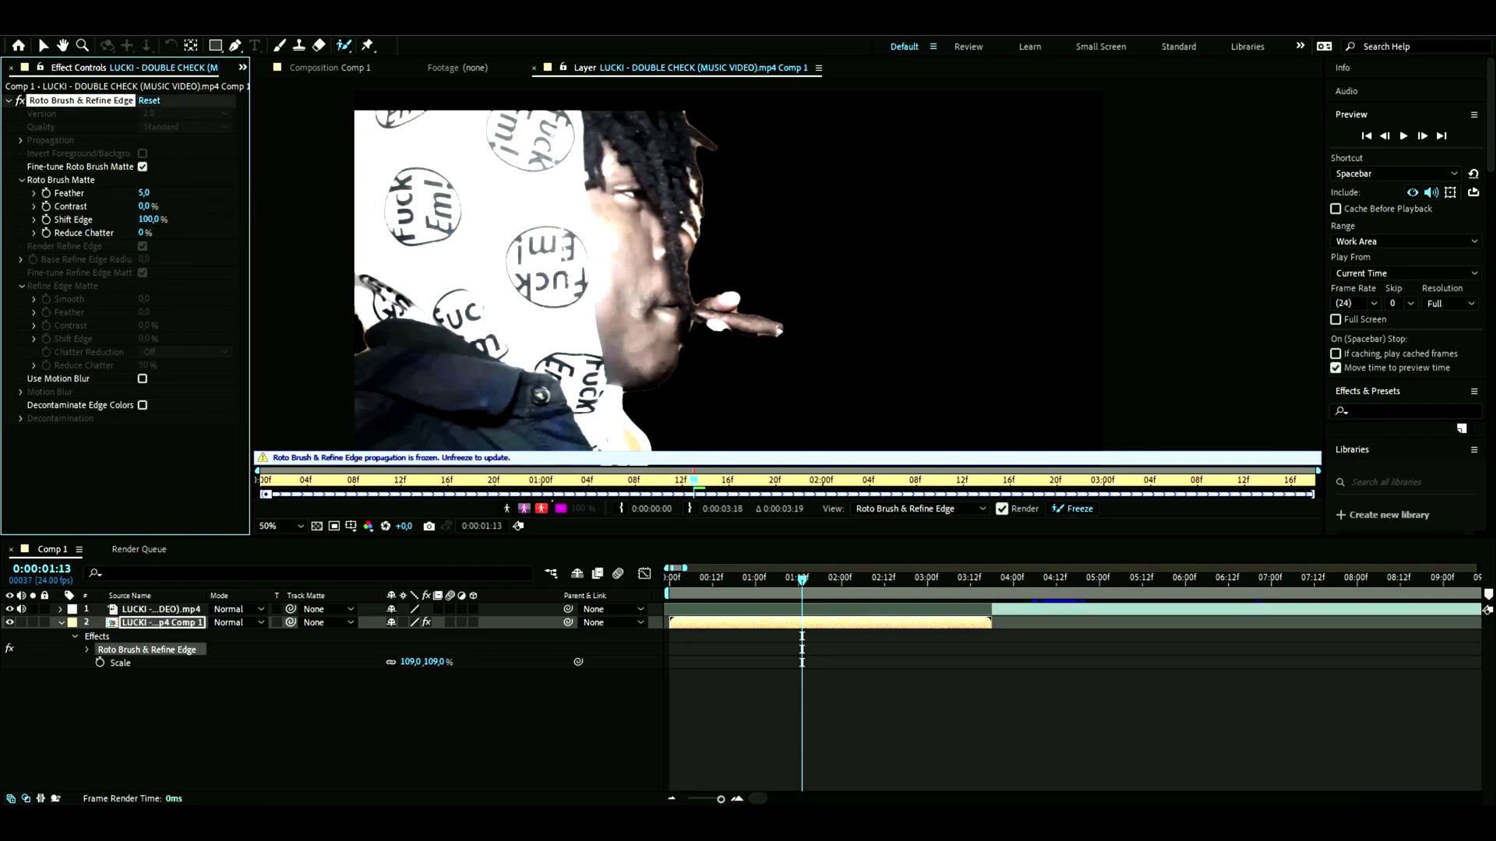
{"action": "left_click_drag", "start_coordinate": [288, 224], "coordinate": [251, 225]}
{"action": "scroll", "coordinate": [626, 242], "scroll_direction": "down", "scroll_amount": 2}
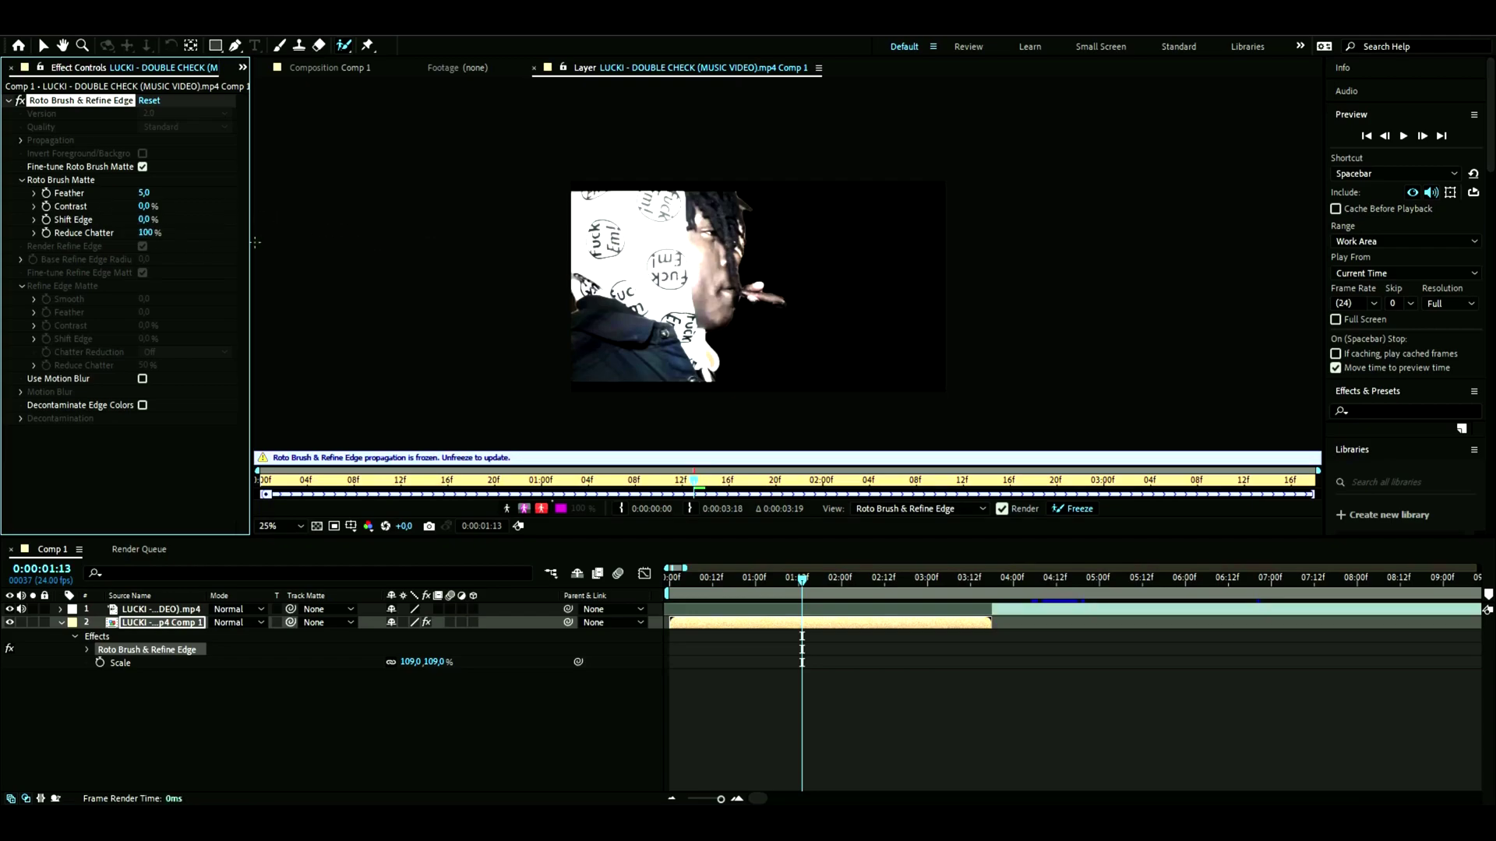
{"action": "key", "text": "period"}
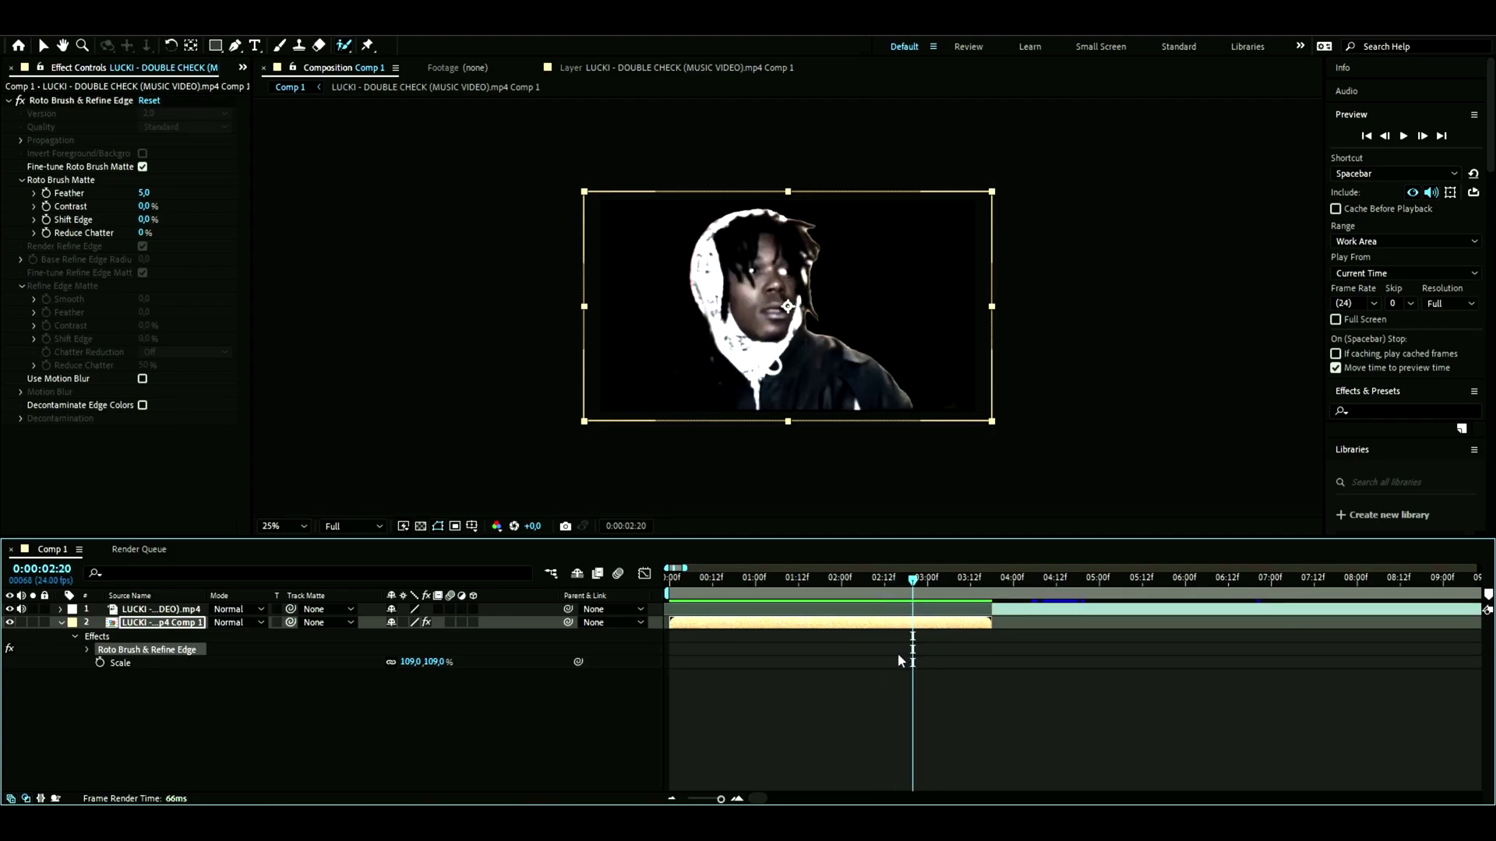
Cut the rotoscoped layer at 0:00:02:20, keeping only the part from there on and placing it at the composition start
{"action": "left_click", "coordinate": [905, 634]}
{"action": "key", "text": "Delete"}
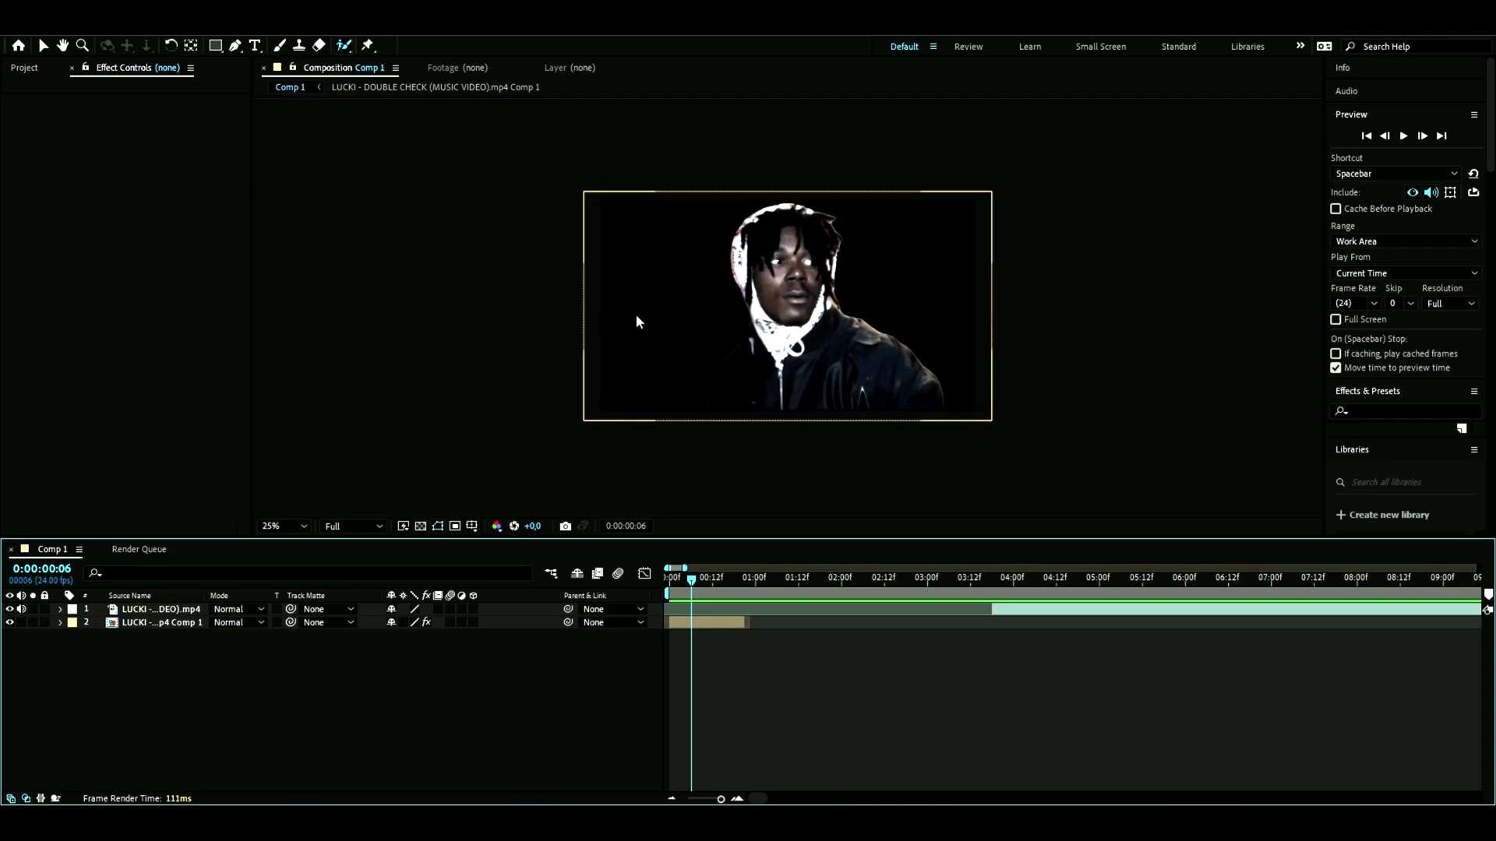
Add a yellow "ROTOBRUSH" text layer across the frame and place it beneath the cut-out layer
{"action": "left_click", "coordinate": [255, 46]}
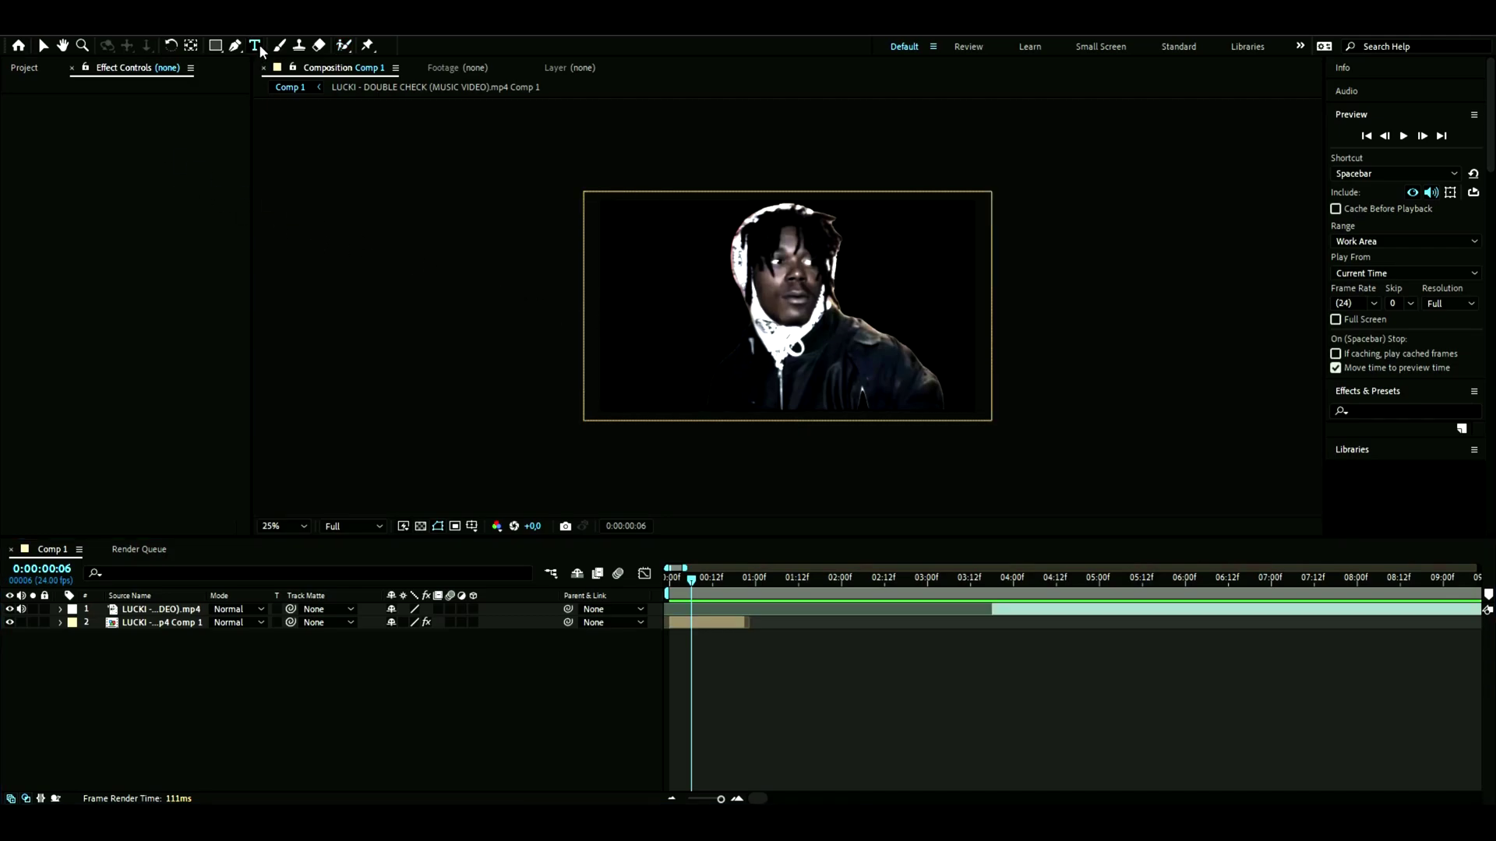
{"action": "left_click_drag", "start_coordinate": [471, 266], "coordinate": [969, 344]}
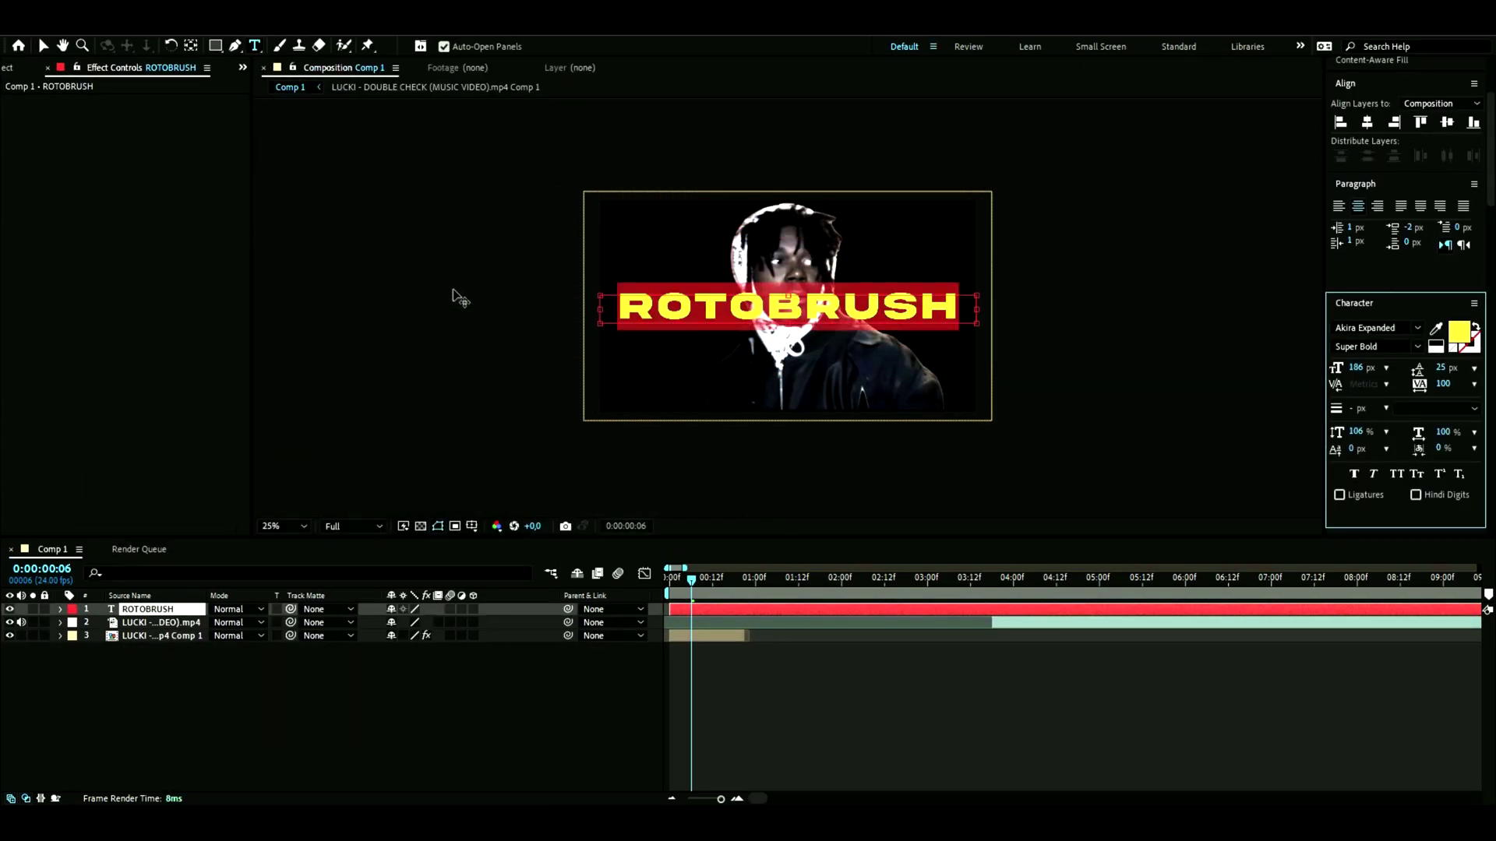
{"action": "left_click_drag", "start_coordinate": [161, 620], "coordinate": [162, 645]}
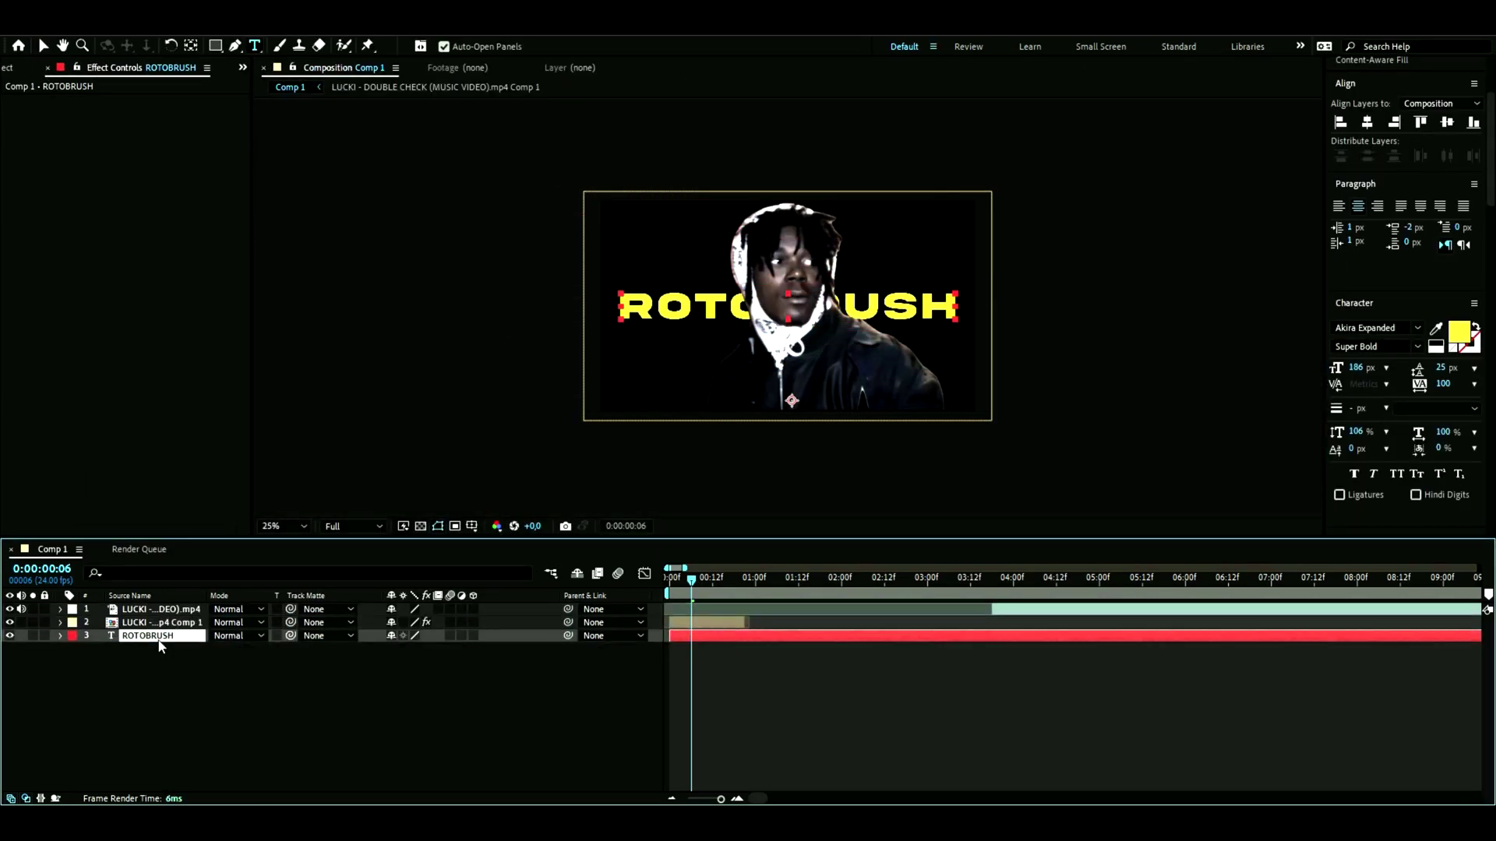
Preview the composition from its first frame to check the text behind the moving subject
{"action": "left_click", "coordinate": [442, 431]}
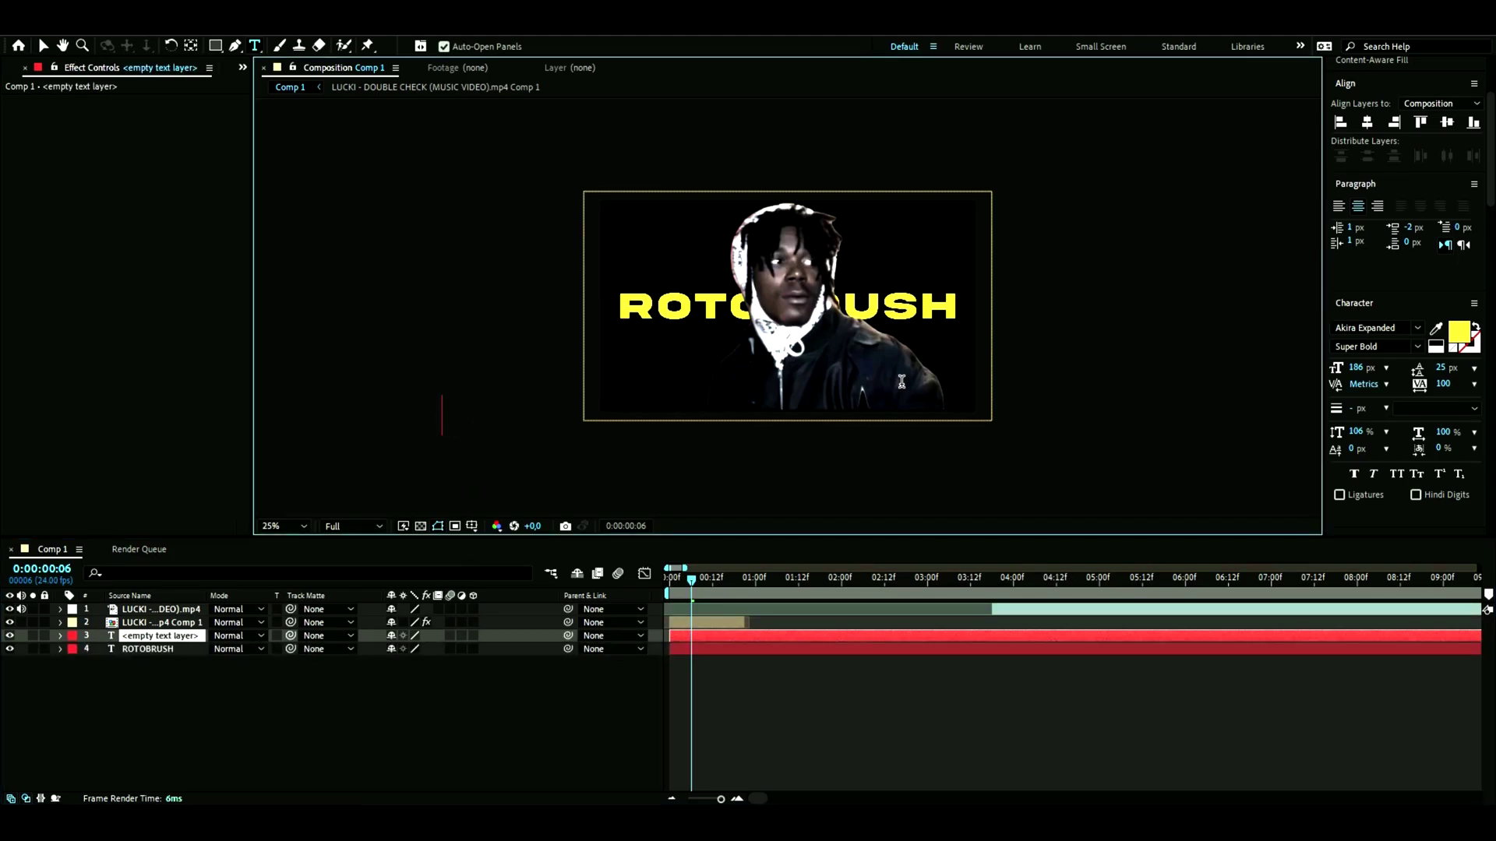
{"action": "left_click_drag", "start_coordinate": [691, 581], "coordinate": [668, 581]}
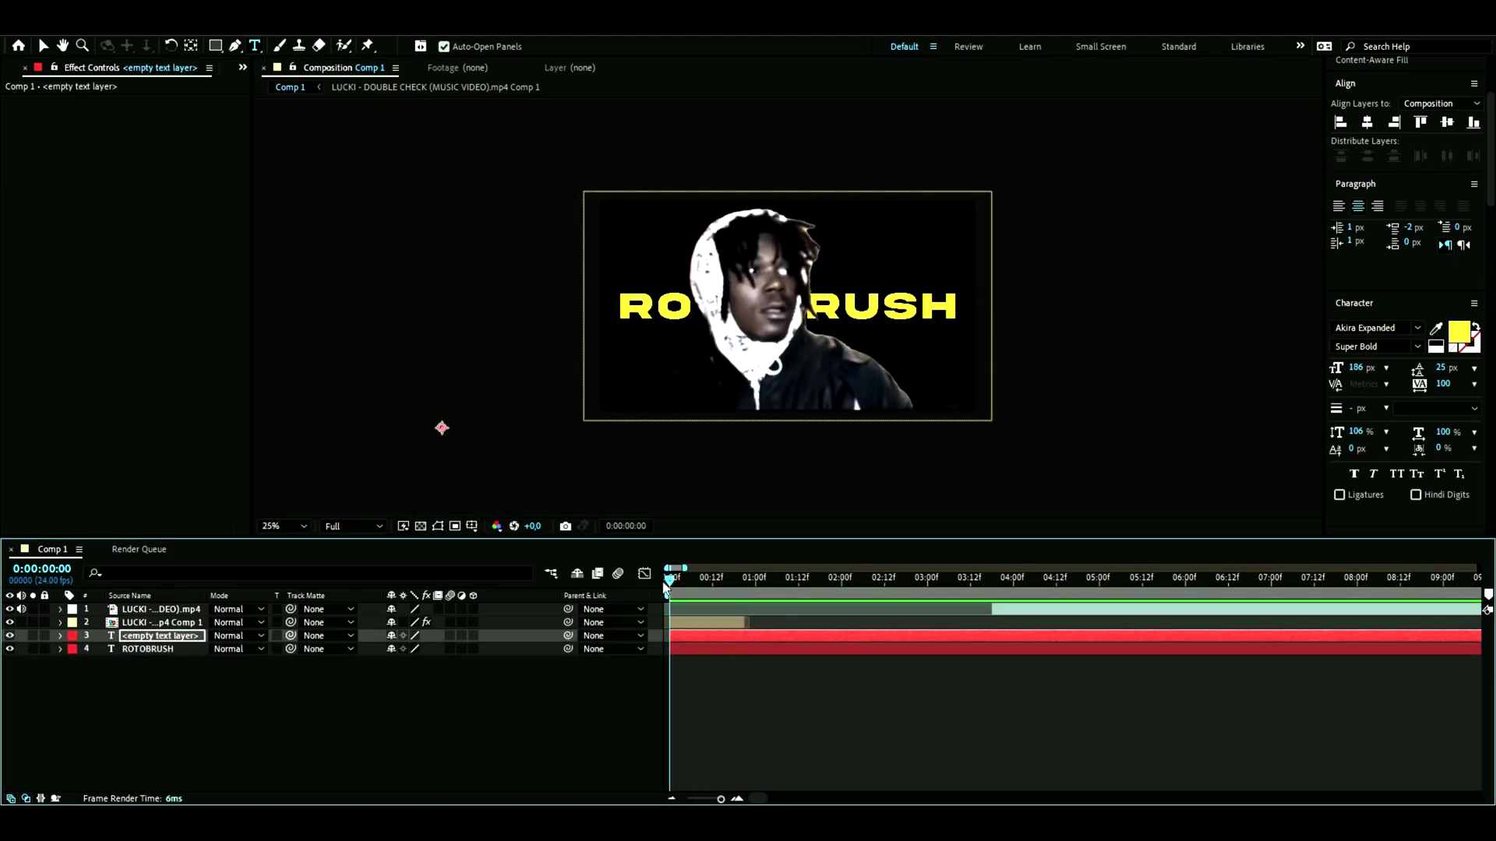
{"action": "key", "text": "space"}
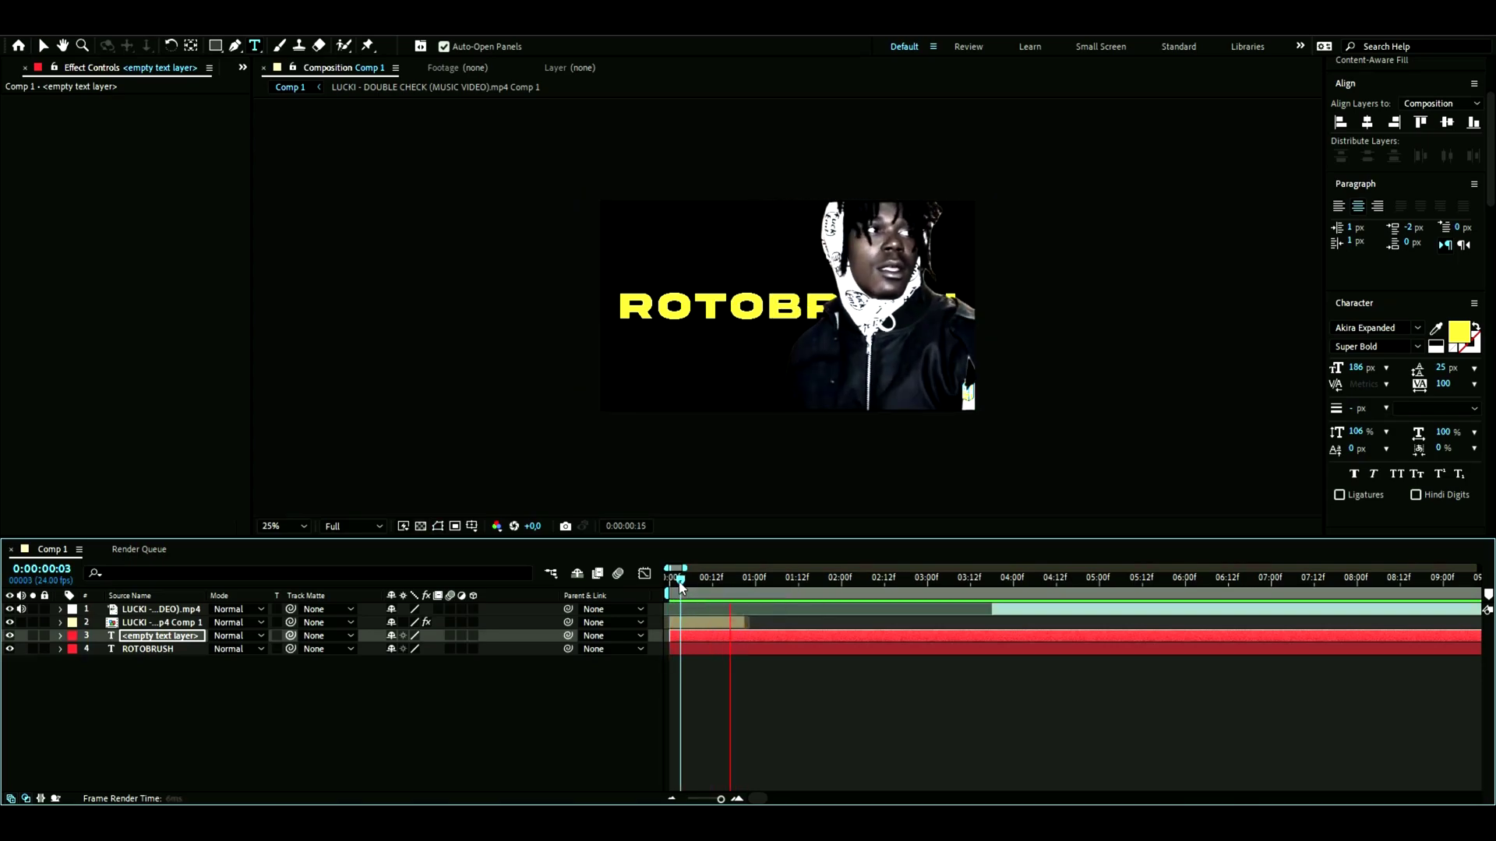
Apply the S_HalfTone effect to the rotoscoped cut-out layer
{"action": "left_click", "coordinate": [434, 623]}
{"action": "key", "text": "ctrl+space"}
{"action": "type", "text": "half"}
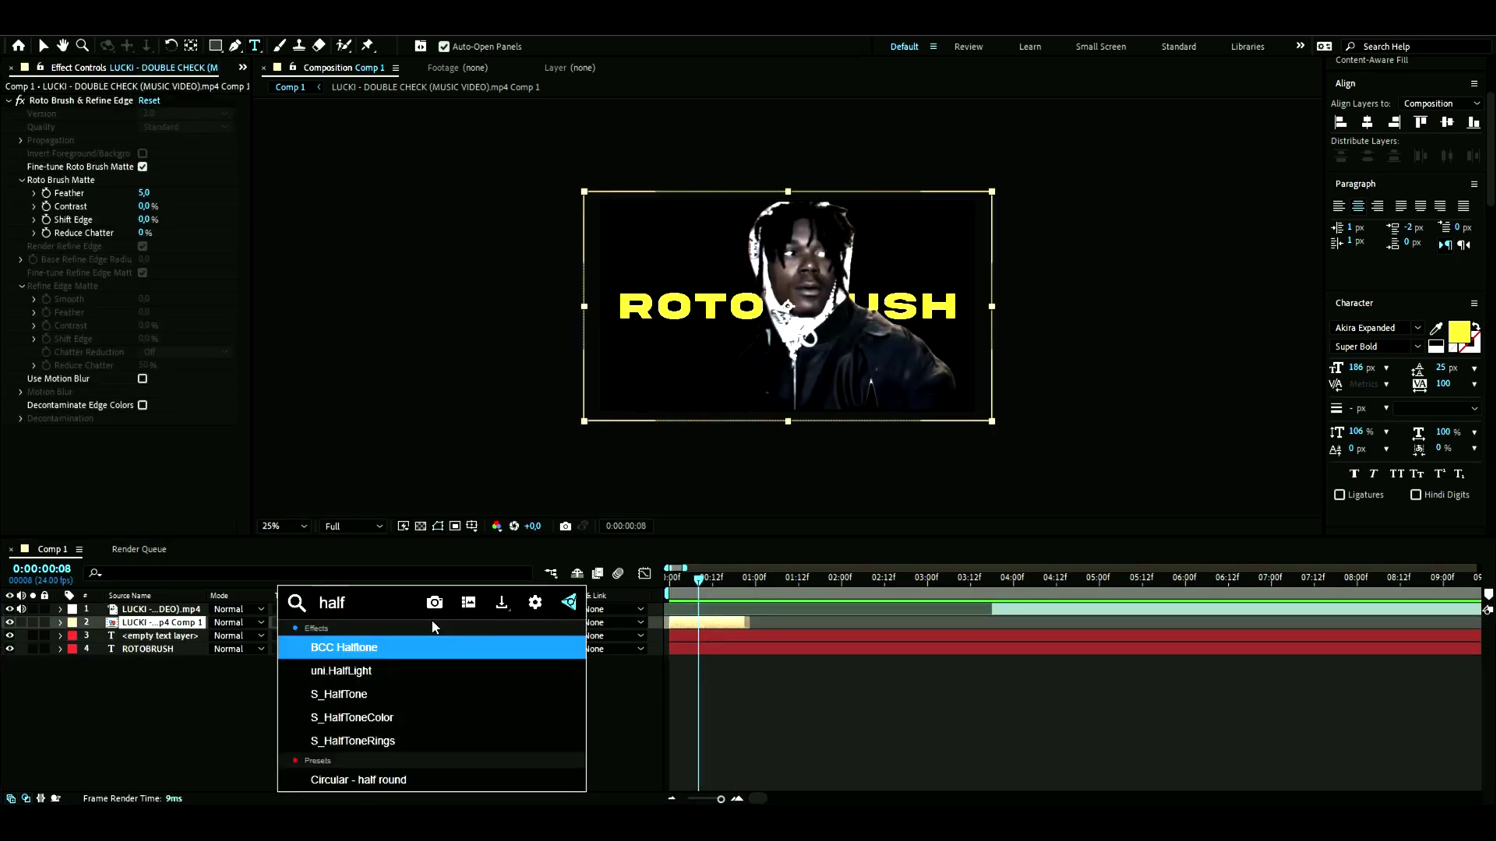
{"action": "left_click", "coordinate": [402, 694]}
Change the halftone effect's Color1 to yellow
{"action": "left_click", "coordinate": [145, 461]}
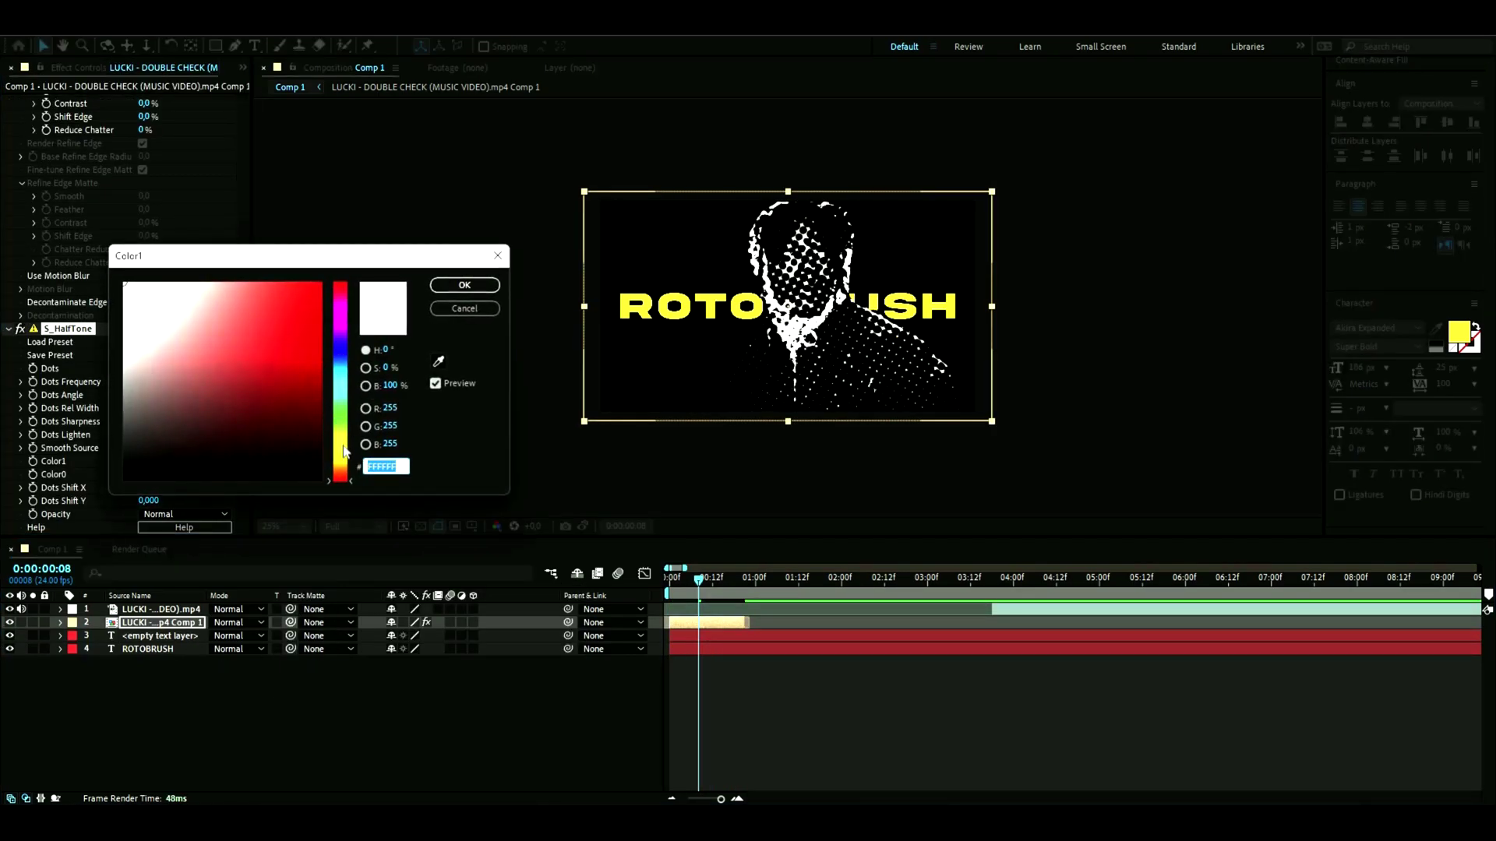
{"action": "left_click", "coordinate": [343, 447]}
{"action": "left_click_drag", "start_coordinate": [249, 317], "coordinate": [455, 189]}
{"action": "left_click", "coordinate": [454, 285]}
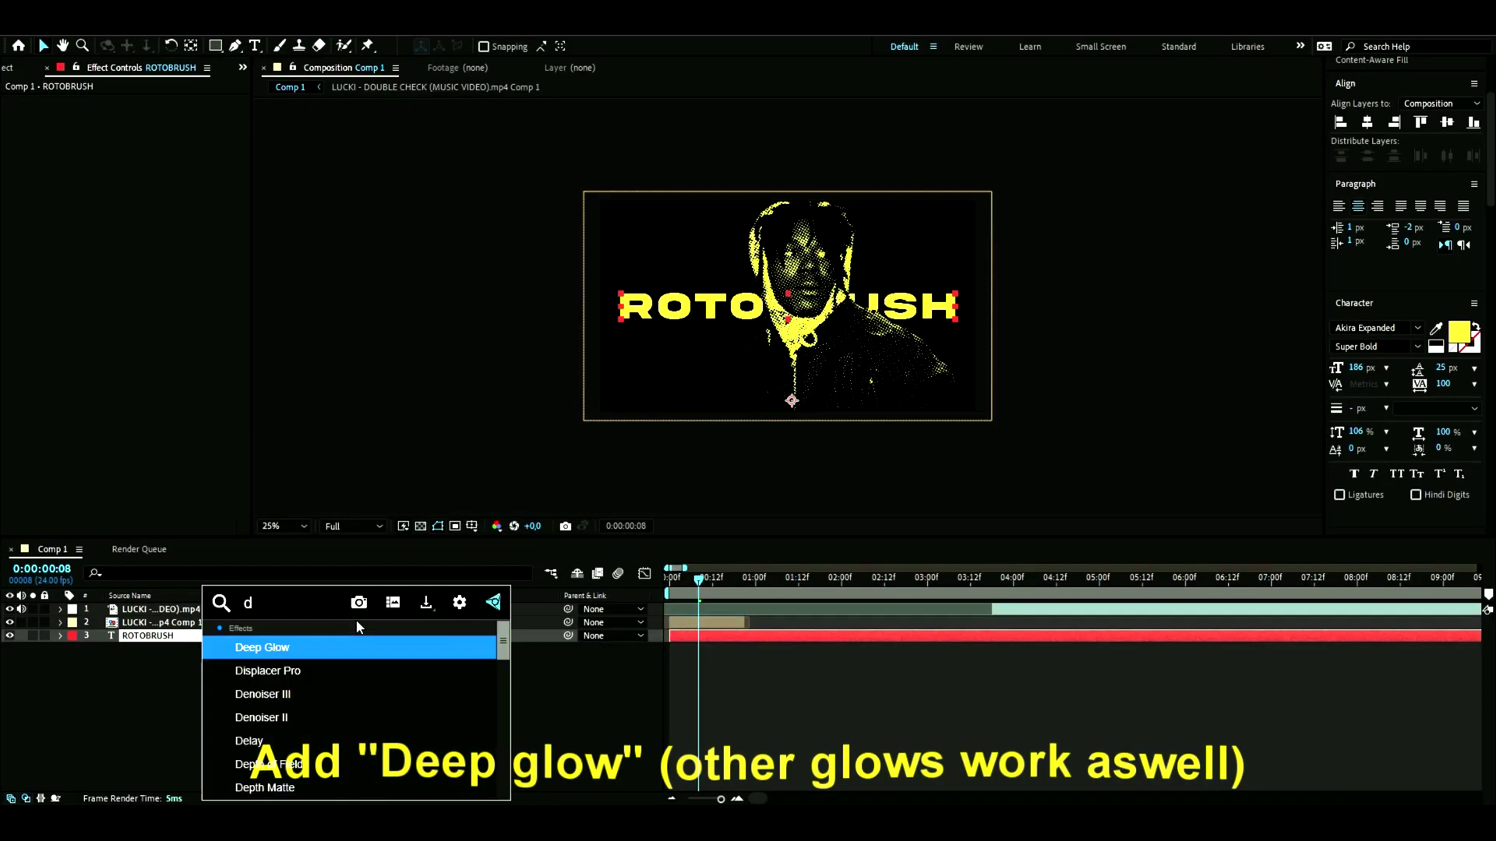
Apply Deep Glow to the ROTOBRUSH text layer with Radius 684 and Exposure 0.53
{"action": "type", "text": "e"}
{"action": "key", "text": "Return"}
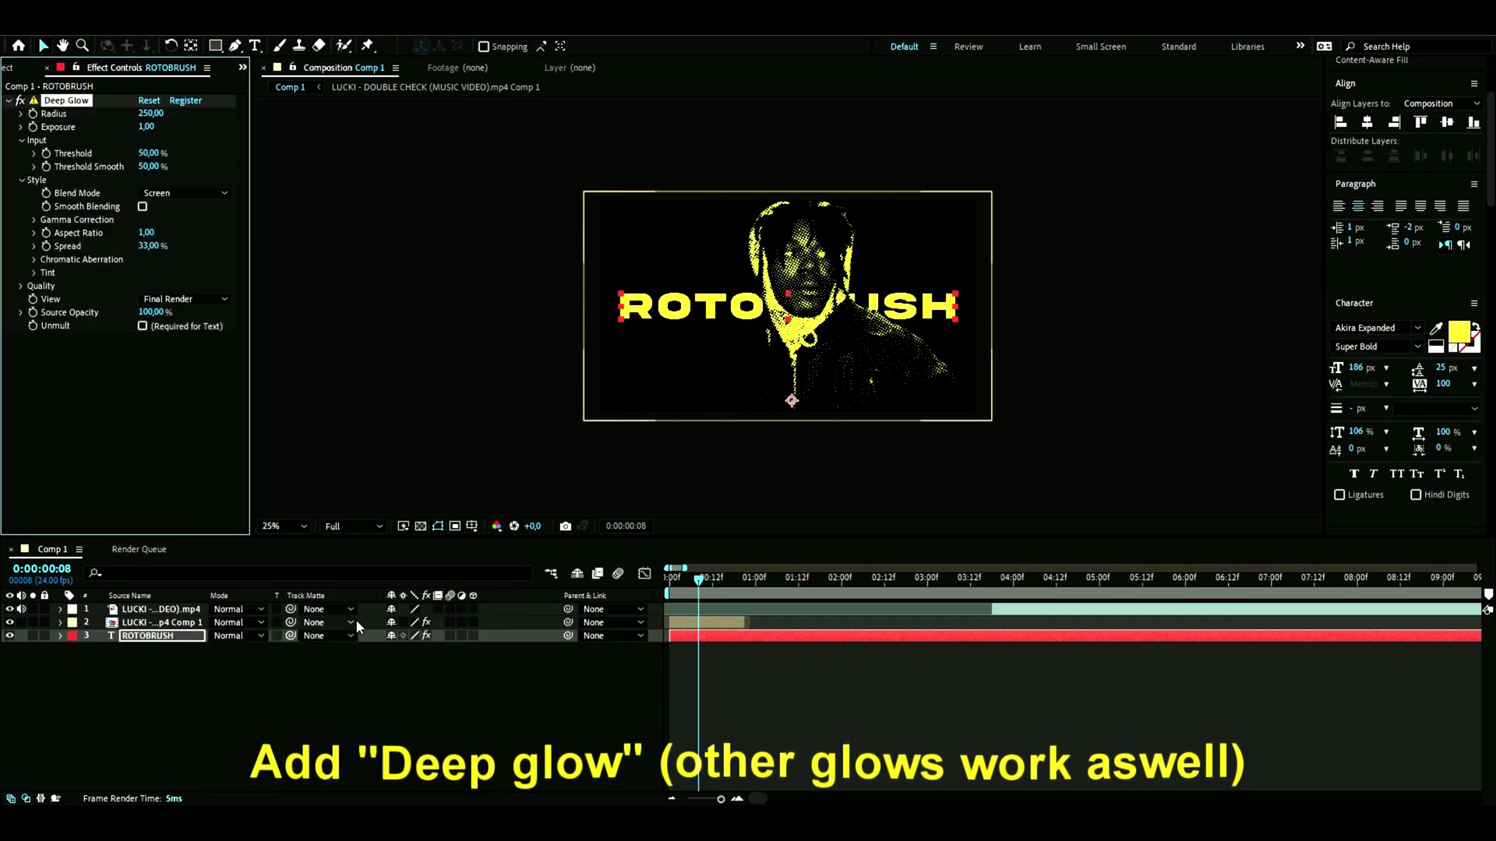
{"action": "left_click_drag", "start_coordinate": [147, 126], "coordinate": [203, 114]}
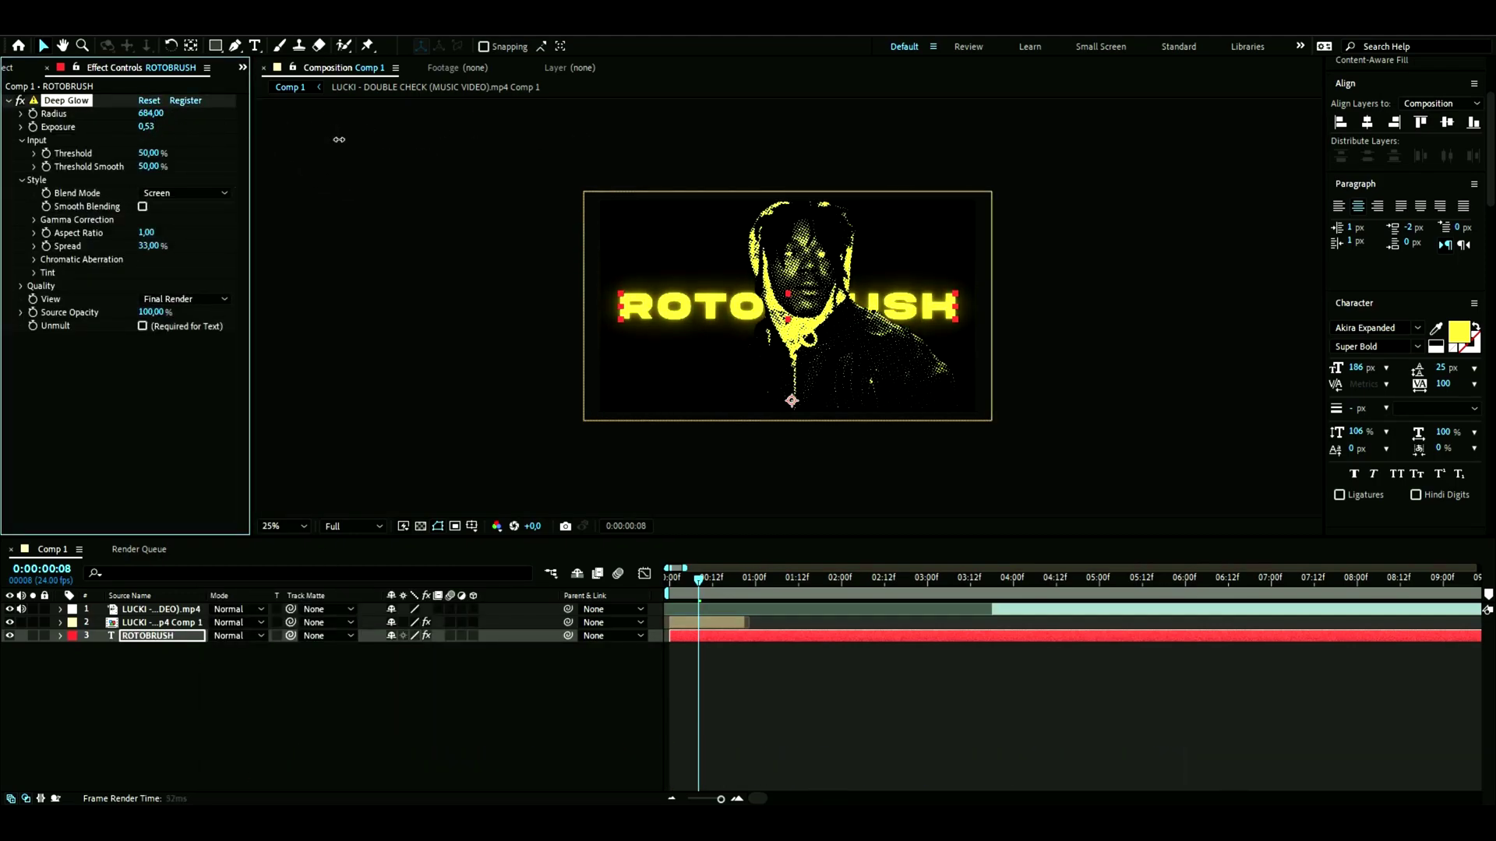
Apply the S_HalfTone effect to the ROTOBRUSH text layer
{"action": "left_click", "coordinate": [370, 239]}
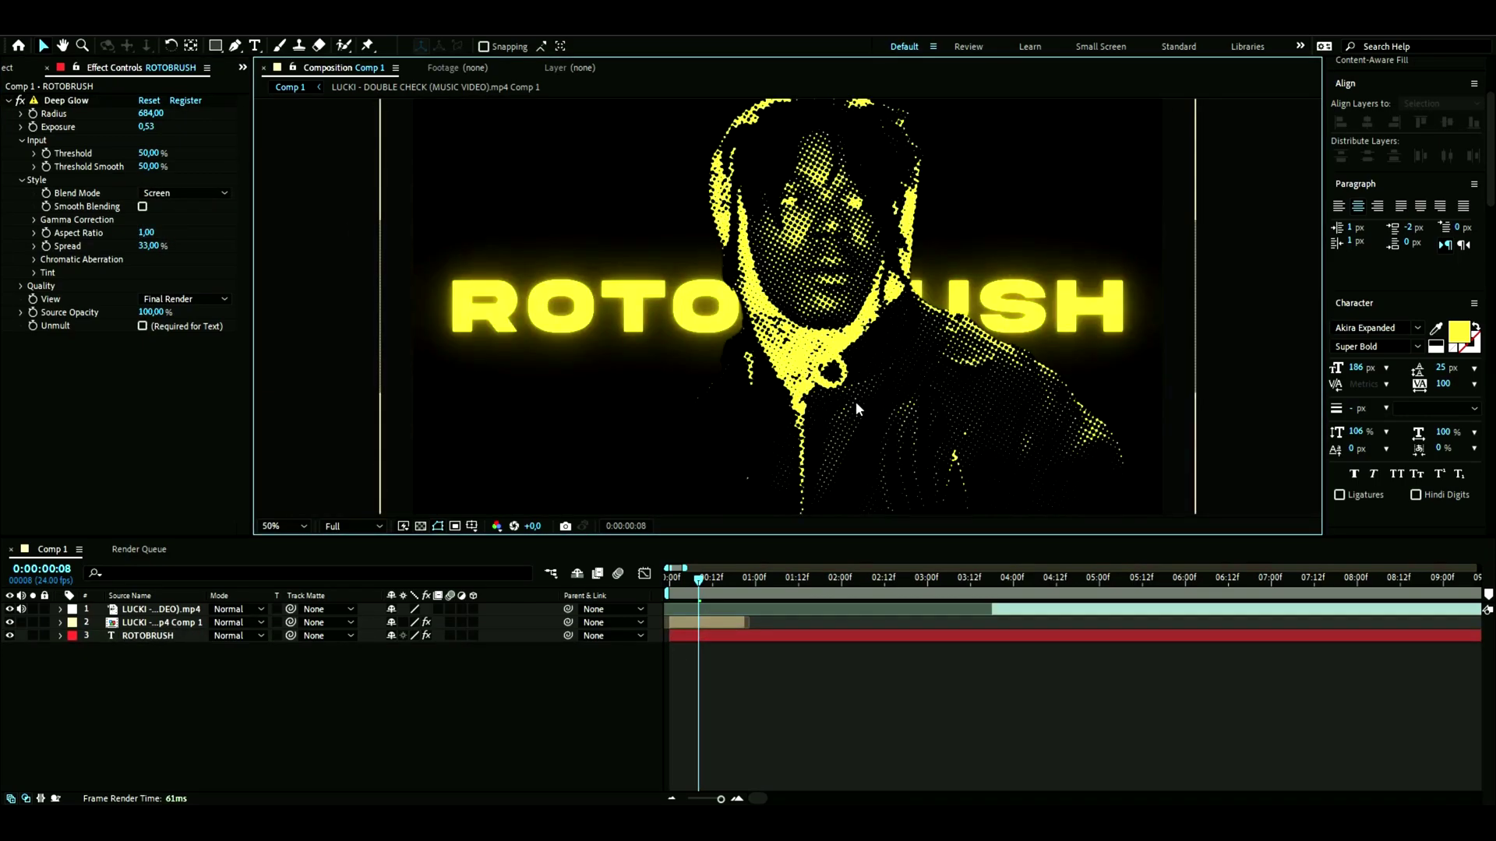
{"action": "left_click", "coordinate": [152, 636]}
{"action": "key", "text": "ctrl+space"}
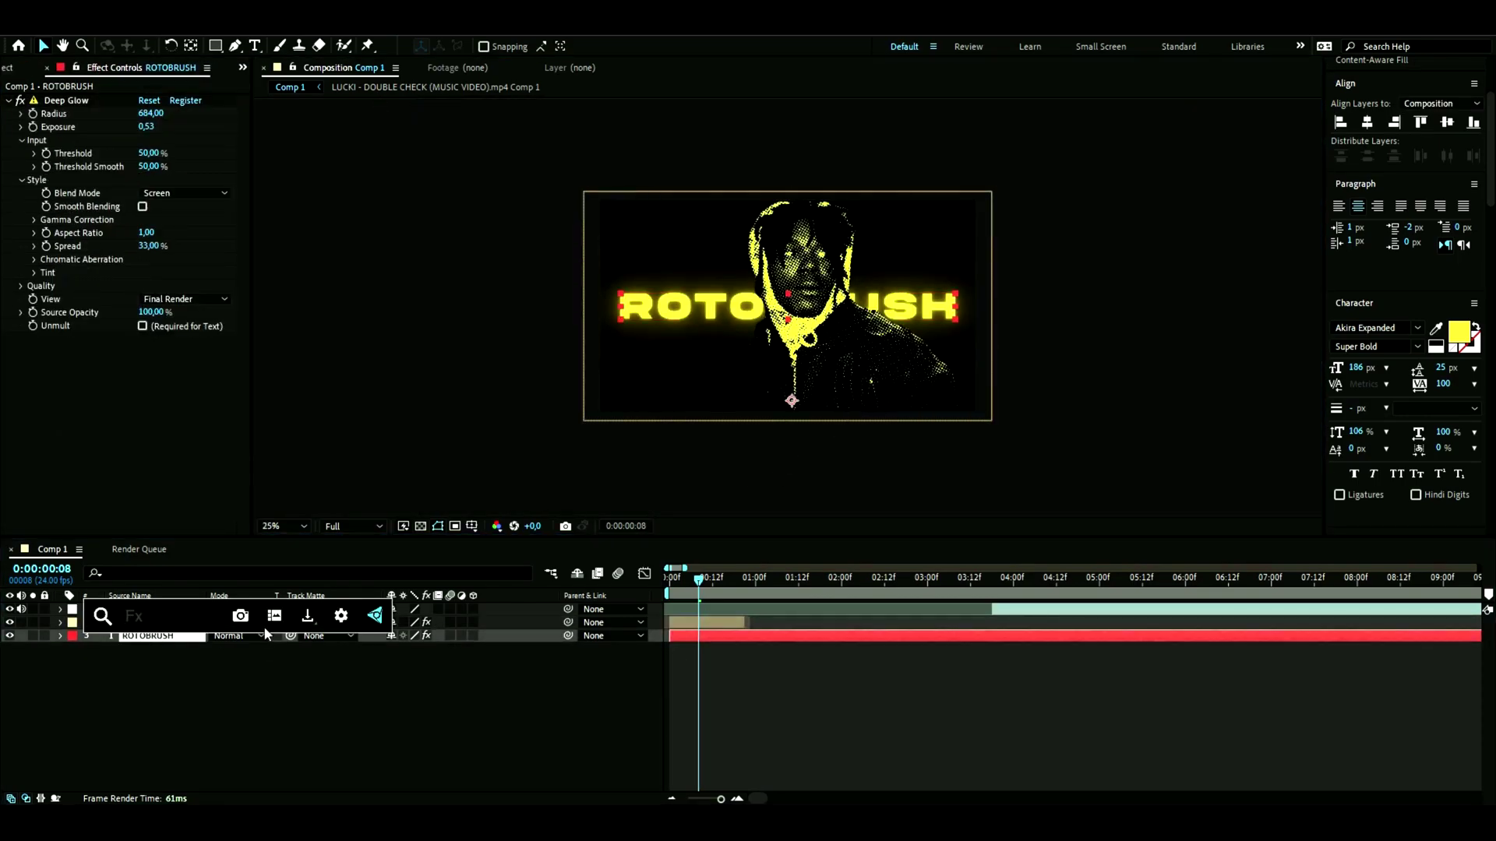
{"action": "type", "text": "half"}
{"action": "key", "text": "Return"}
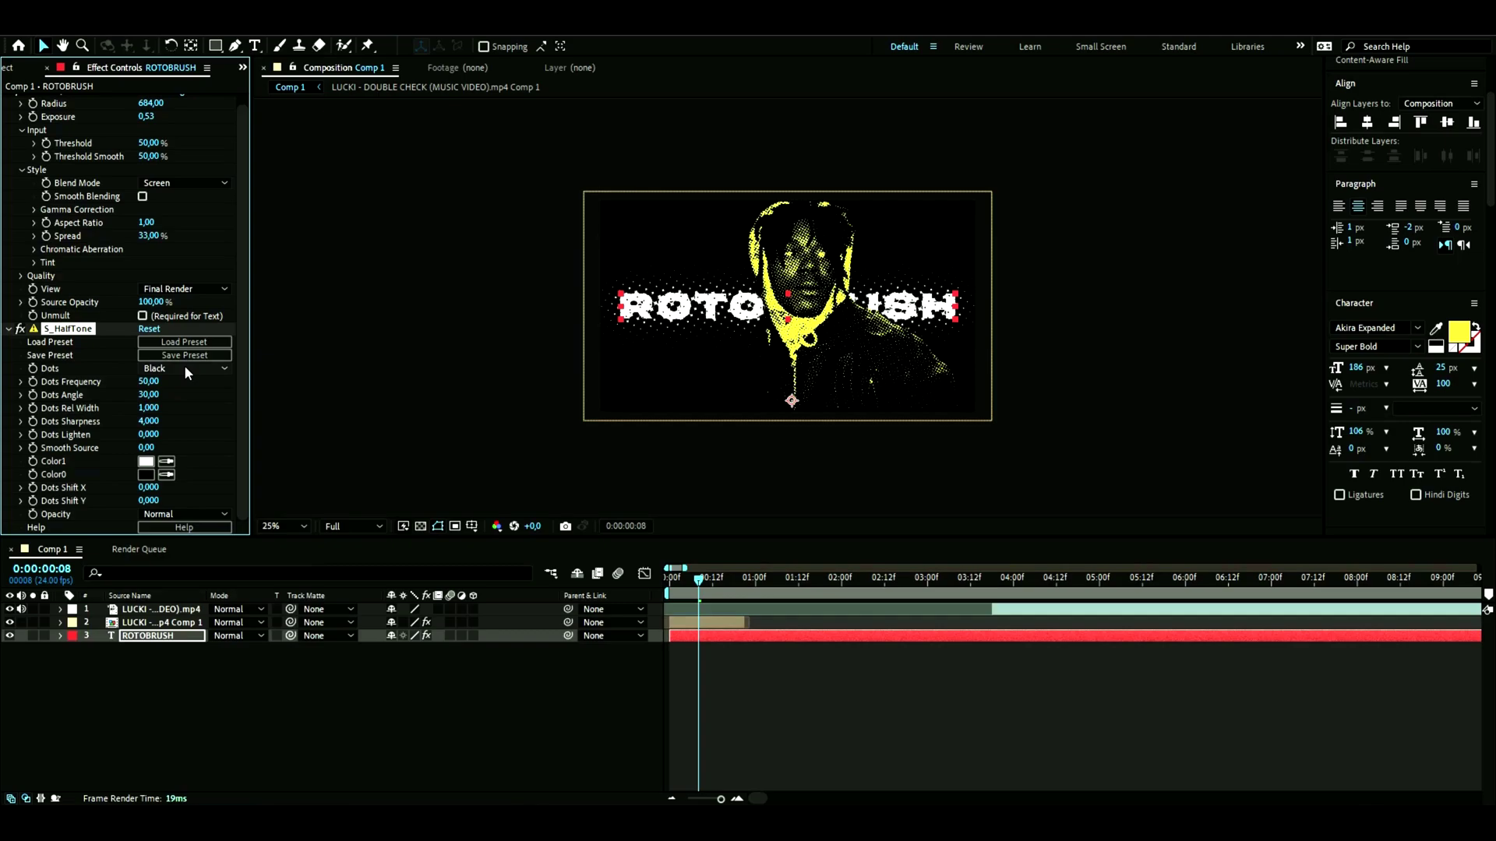
Set Color1 of the text layer's halftone effect to yellow (EAFF00)
{"action": "left_click", "coordinate": [146, 460]}
{"action": "left_click", "coordinate": [341, 442]}
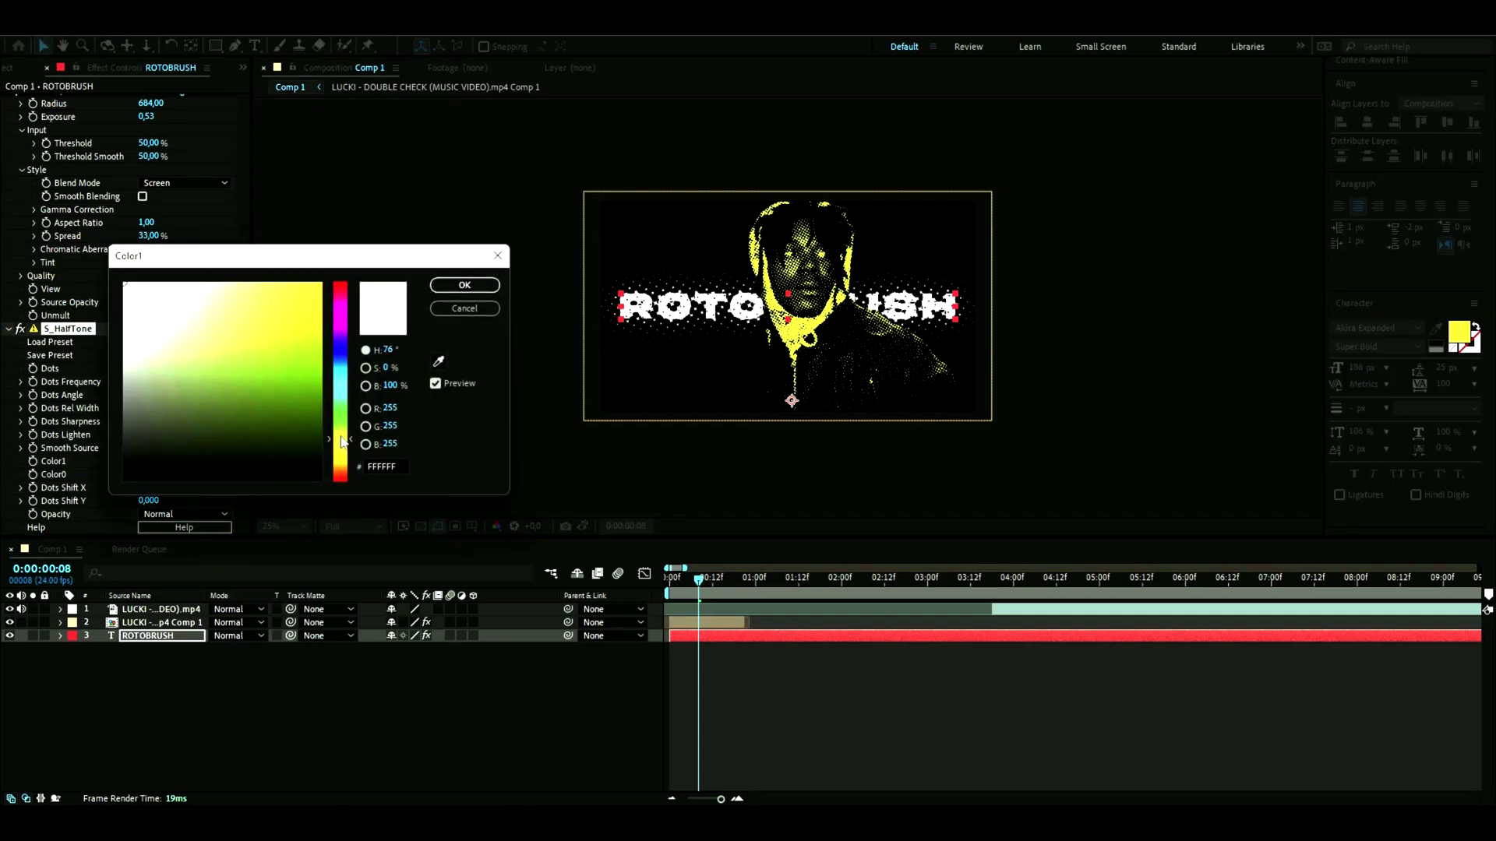
{"action": "left_click_drag", "start_coordinate": [341, 437], "coordinate": [341, 444]}
{"action": "left_click_drag", "start_coordinate": [269, 298], "coordinate": [461, 186]}
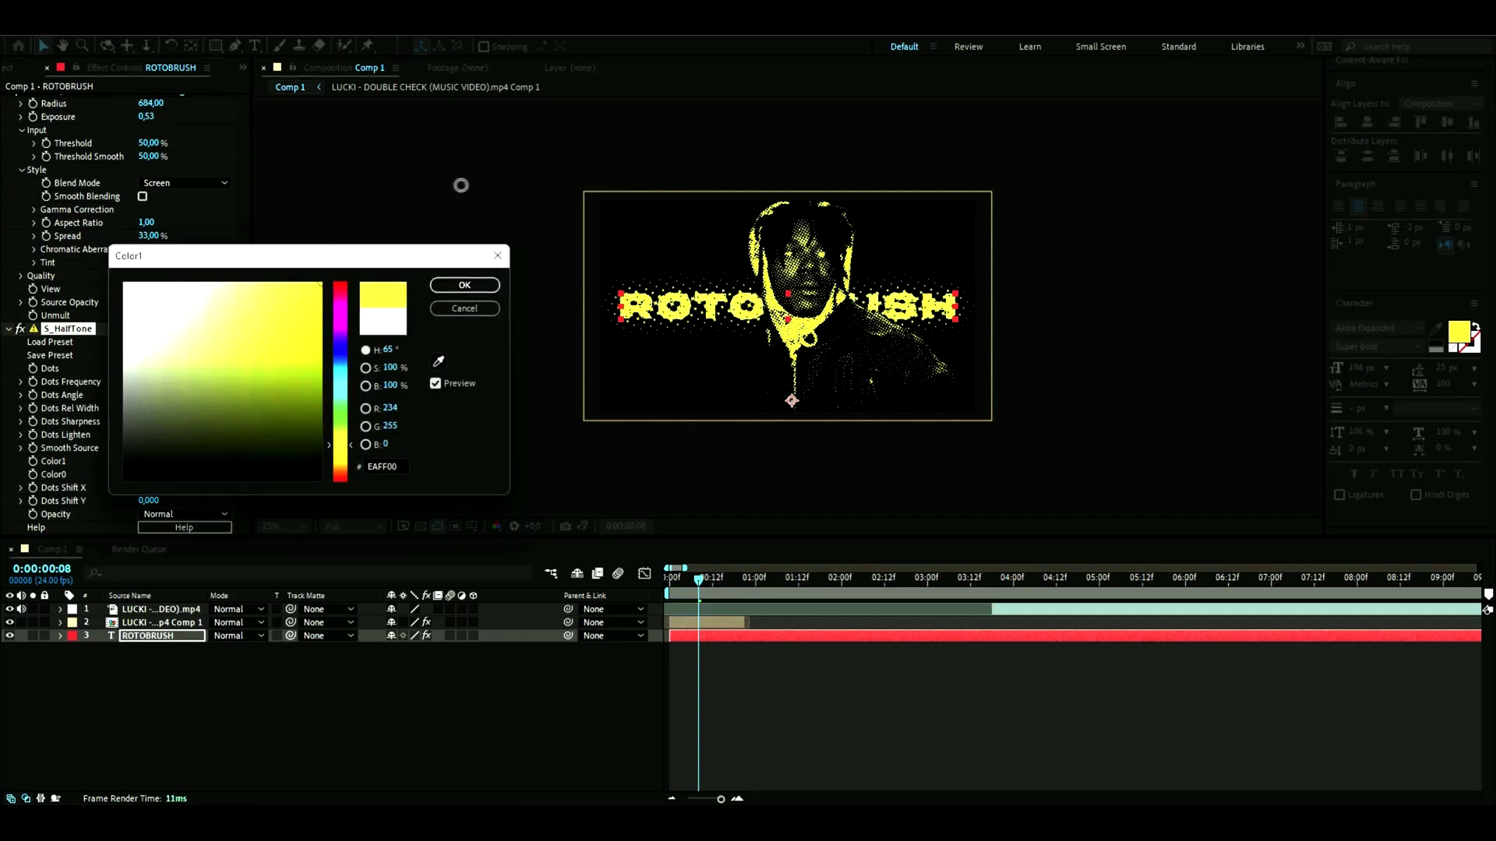
{"action": "left_click", "coordinate": [449, 288]}
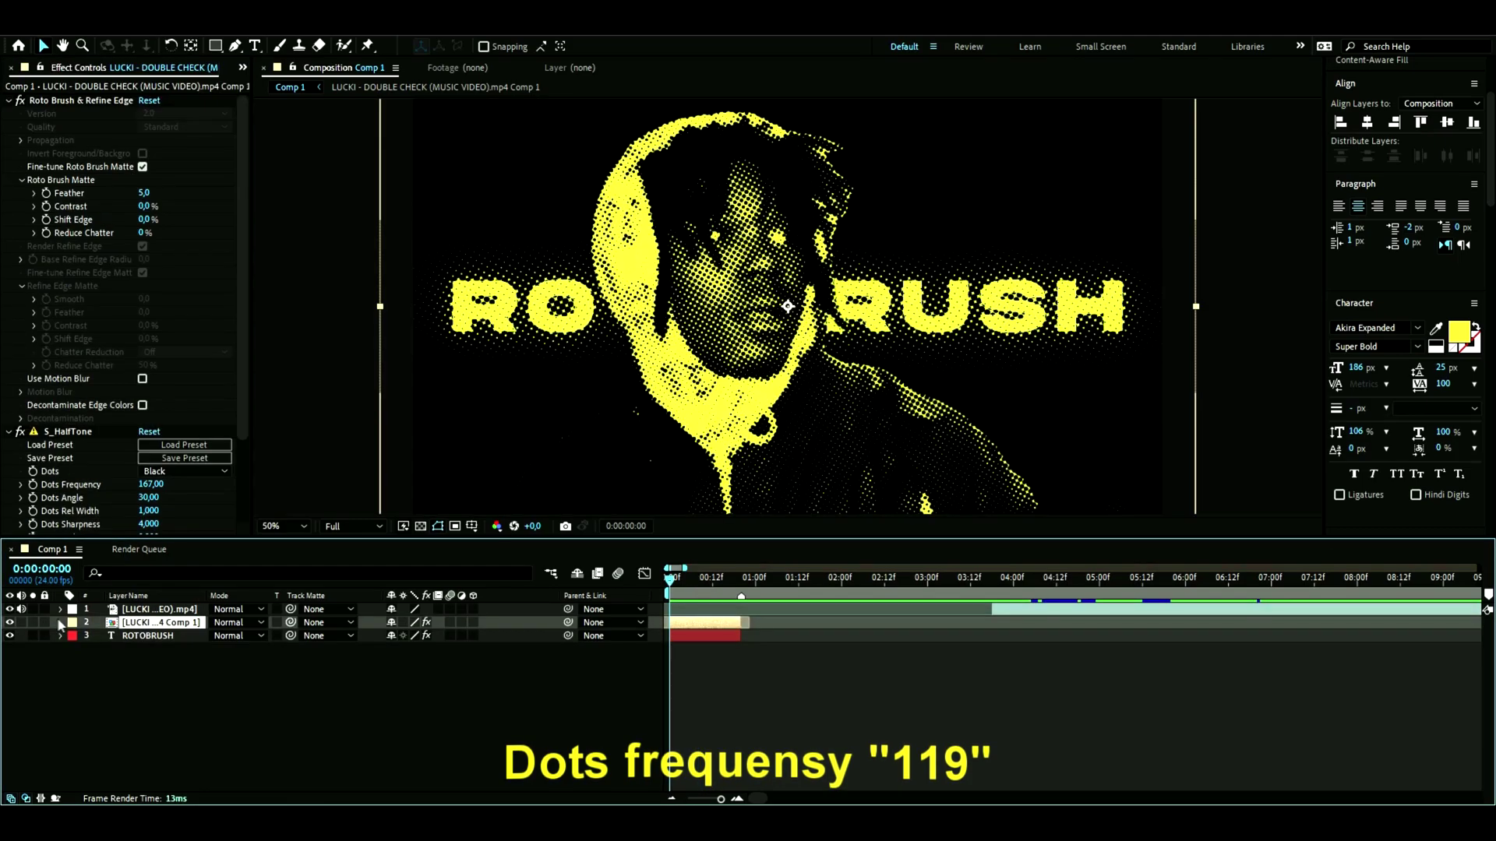
Keyframe the cut-out layer's Position at -61, 540 on the first frame, shifting the subject out past the frame's edge
{"action": "left_click", "coordinate": [61, 622]}
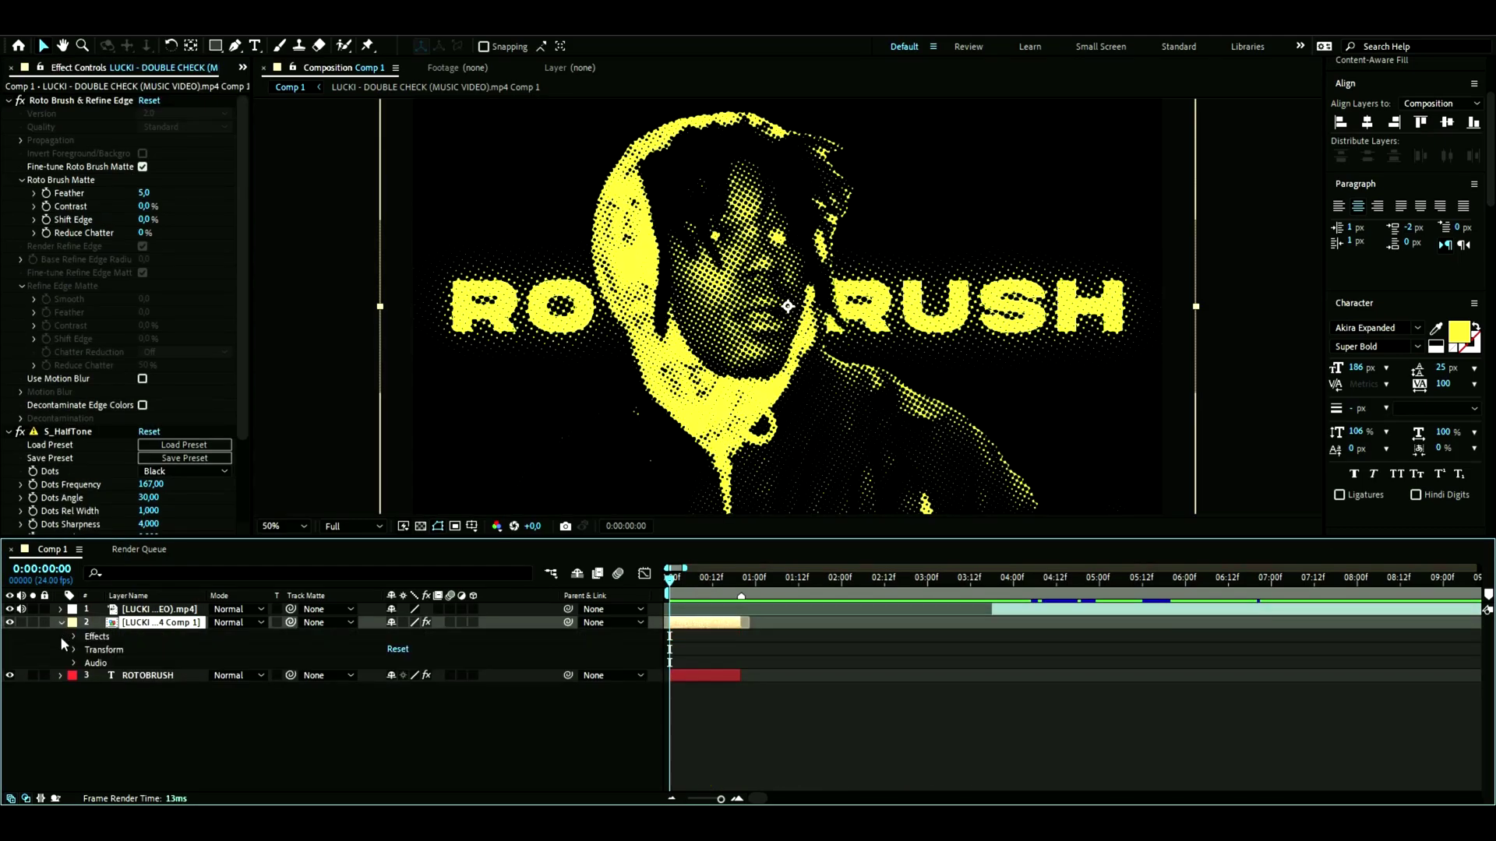
{"action": "left_click", "coordinate": [74, 649]}
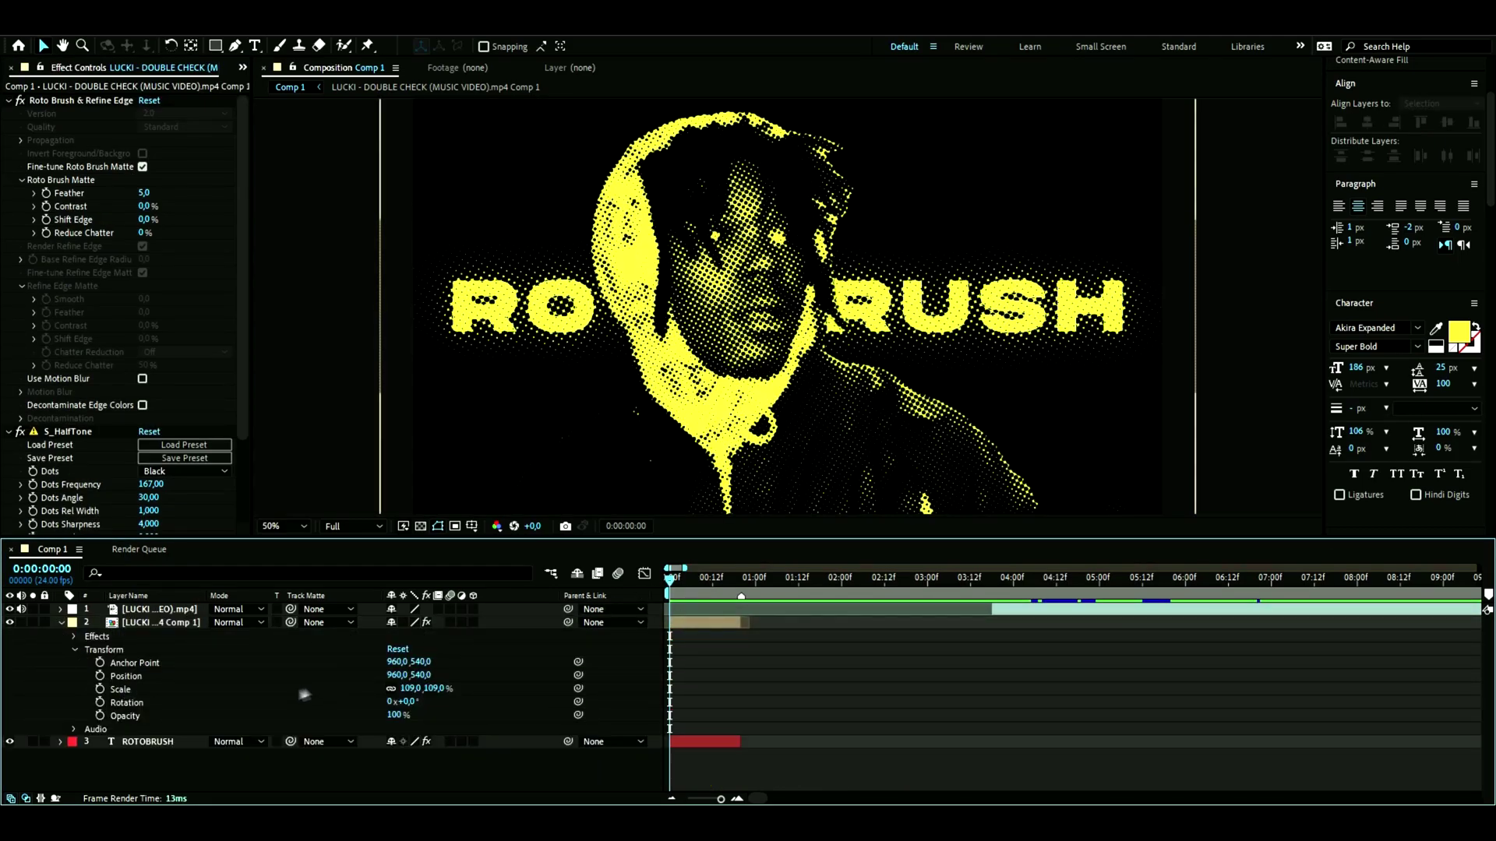
{"action": "left_click_drag", "start_coordinate": [428, 676], "coordinate": [304, 668]}
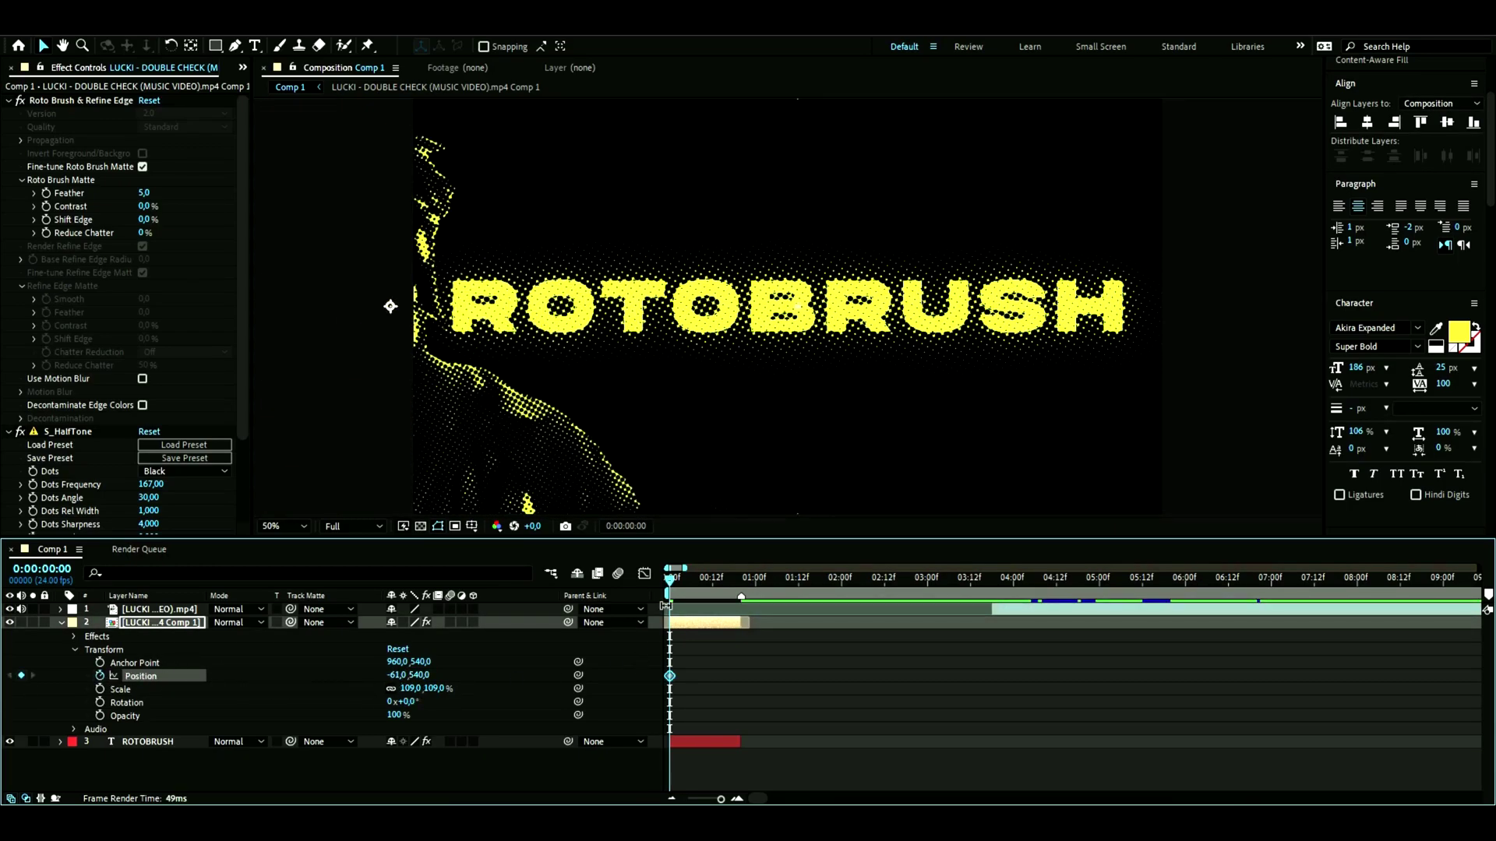
Keyframe the cut-out layer's Position at 918, 540 on frame 13 and enable motion blur for the layer
{"action": "left_click_drag", "start_coordinate": [669, 581], "coordinate": [738, 584]}
{"action": "left_click_drag", "start_coordinate": [393, 675], "coordinate": [1138, 646]}
{"action": "left_click_drag", "start_coordinate": [737, 676], "coordinate": [742, 677]}
{"action": "left_click_drag", "start_coordinate": [738, 592], "coordinate": [717, 592]}
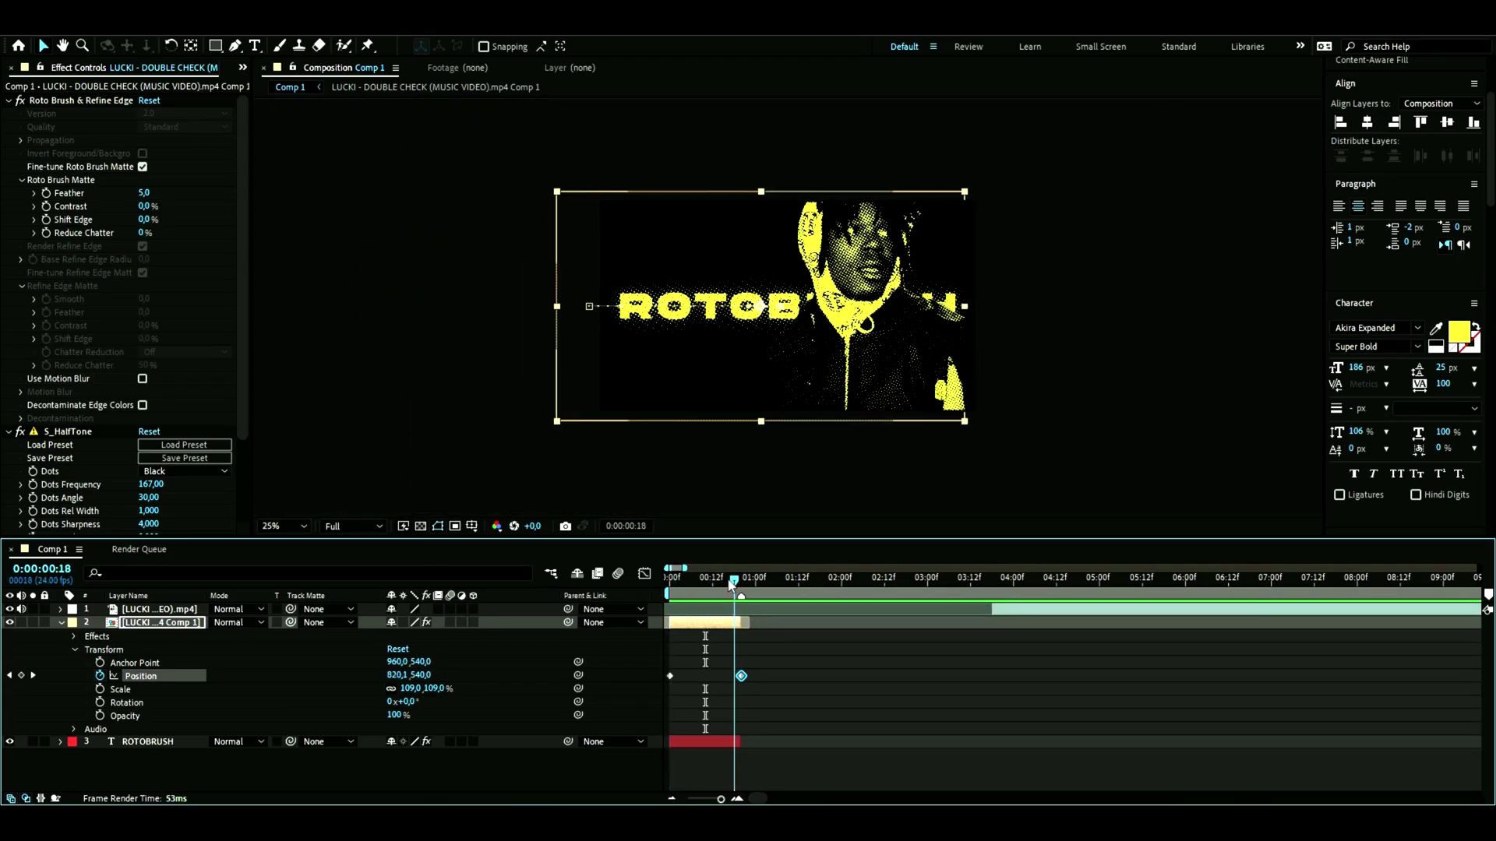
{"action": "mouse_move", "coordinate": [735, 592]}
{"action": "left_mouse_down"}
{"action": "mouse_move", "coordinate": [699, 592]}
{"action": "mouse_move", "coordinate": [715, 588]}
{"action": "left_mouse_up"}
{"action": "left_click_drag", "start_coordinate": [730, 683], "coordinate": [717, 675]}
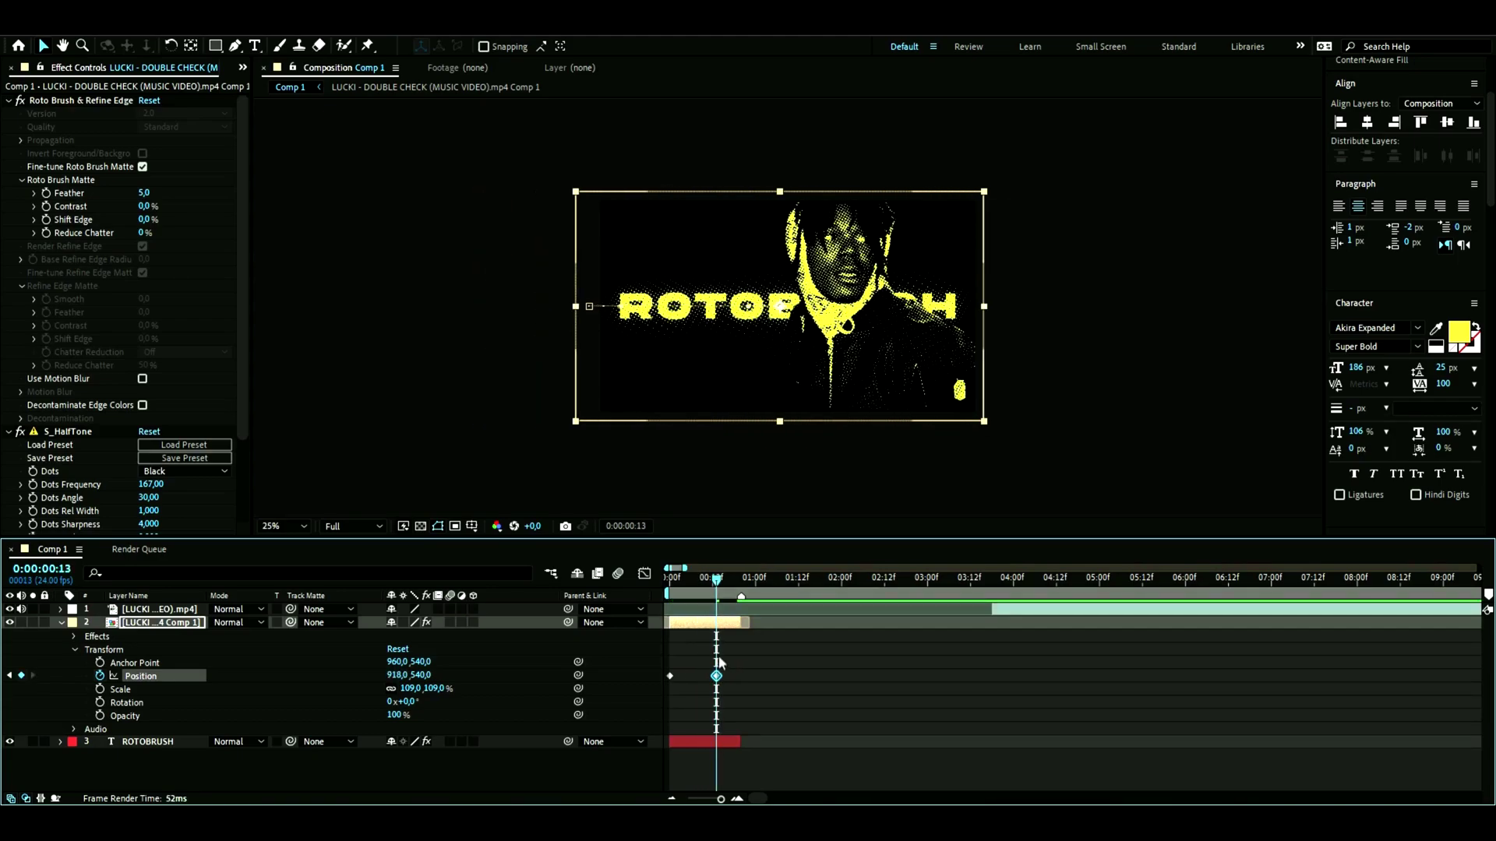
{"action": "left_click_drag", "start_coordinate": [717, 584], "coordinate": [676, 590]}
{"action": "left_click", "coordinate": [450, 624]}
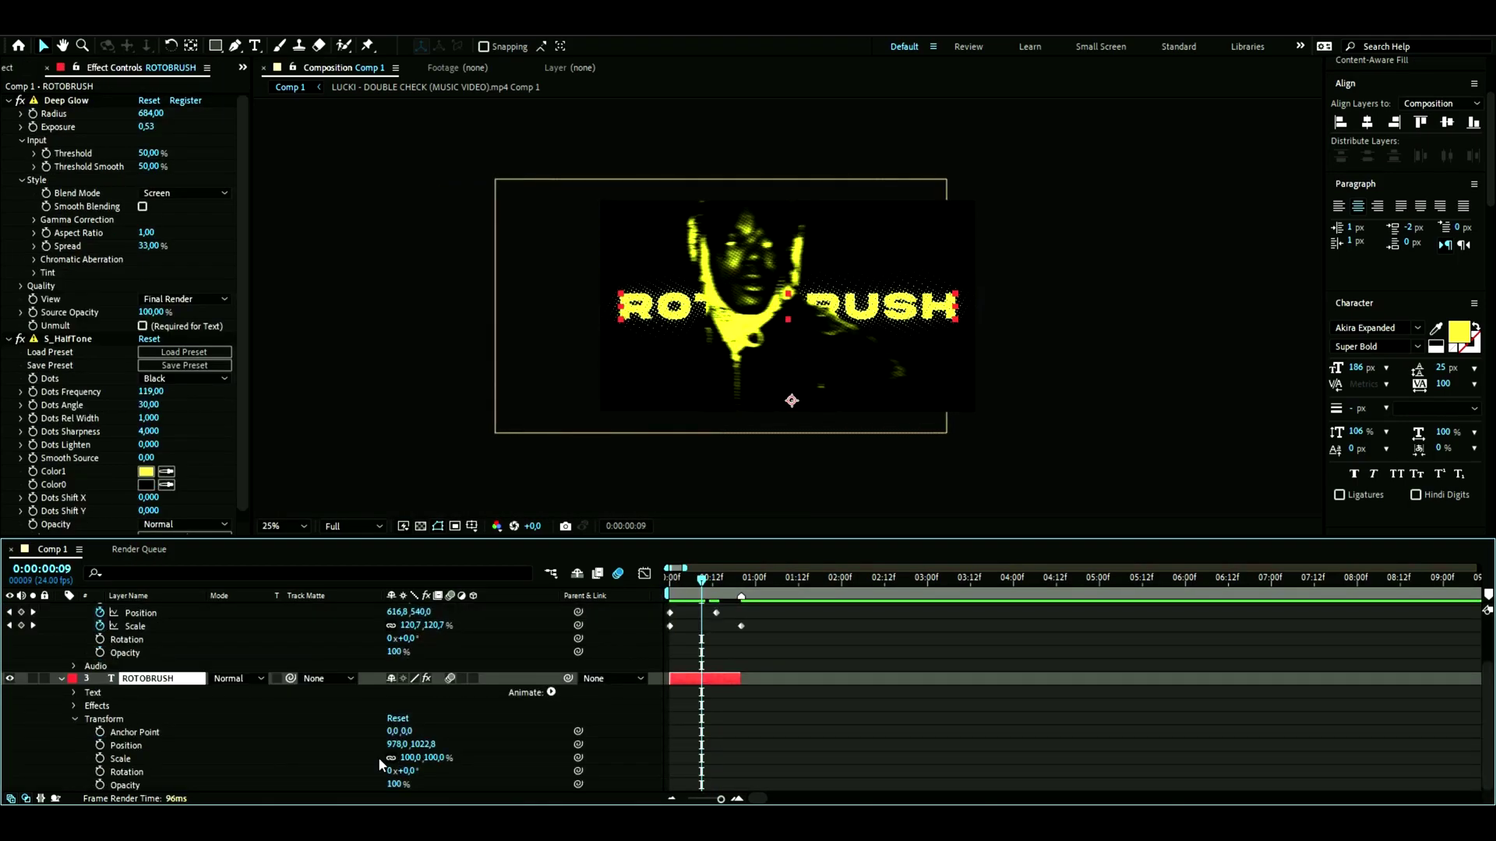
Animate the ROTOBRUSH text's Position from 978, 414.8 on the first frame to below the picture at the layer's end, and preview it
{"action": "left_click_drag", "start_coordinate": [402, 746], "coordinate": [380, 741]}
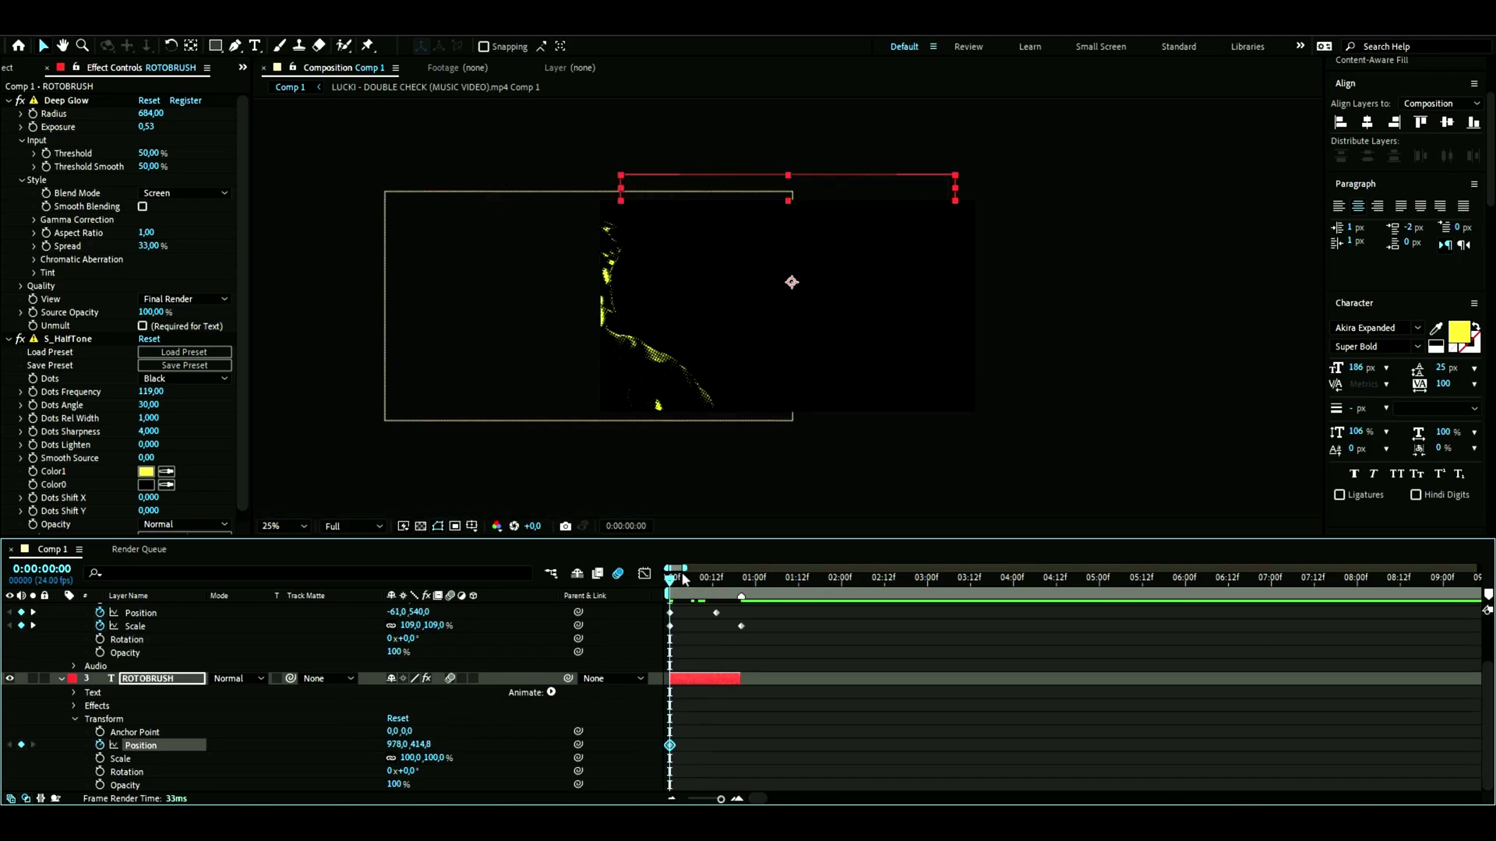
{"action": "left_click_drag", "start_coordinate": [422, 744], "coordinate": [1299, 664]}
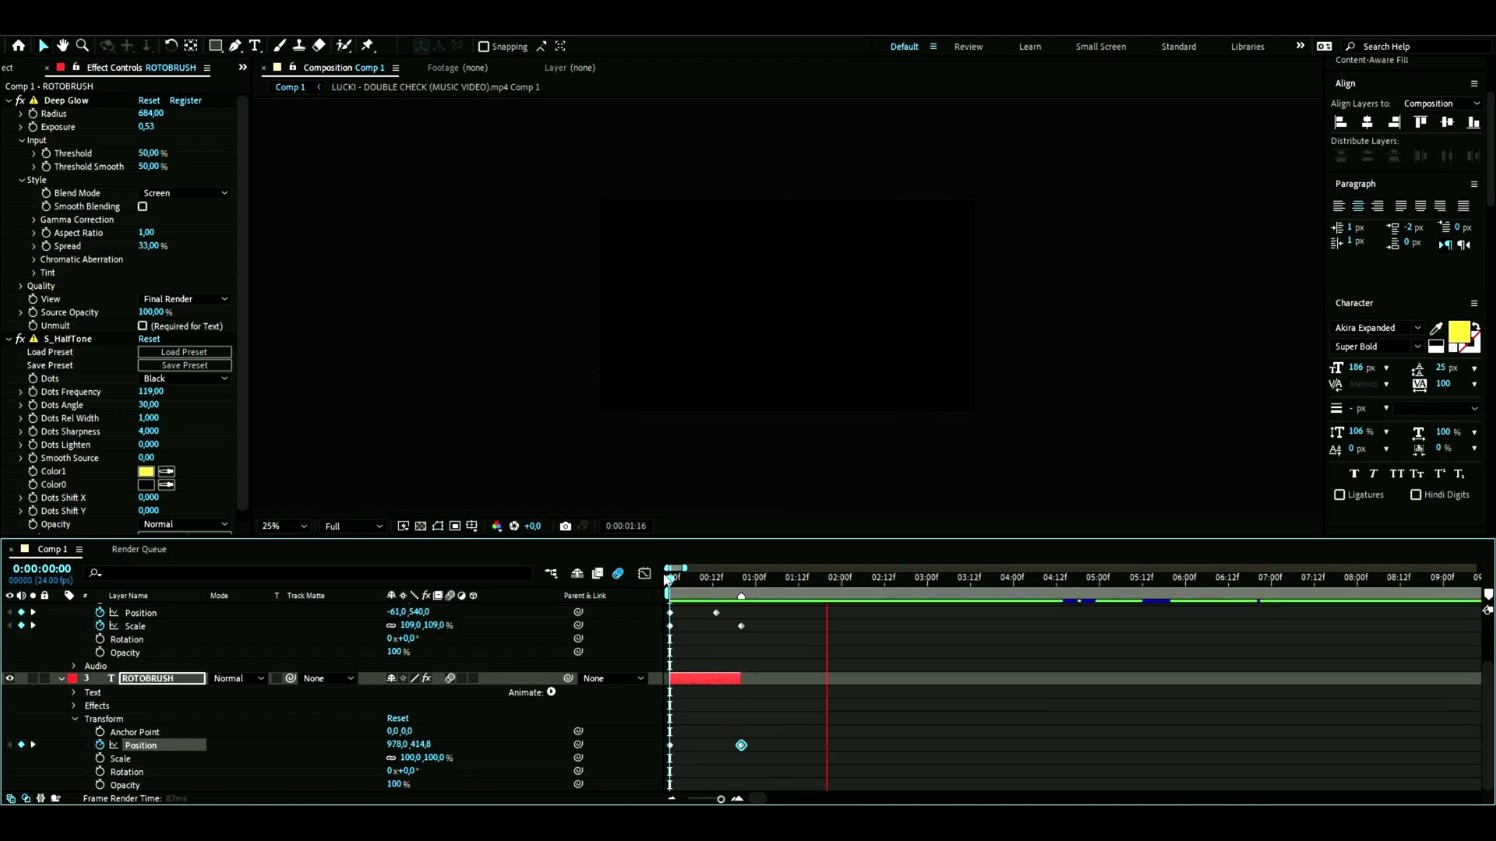
{"action": "key", "text": "space"}
{"action": "key", "text": "space"}
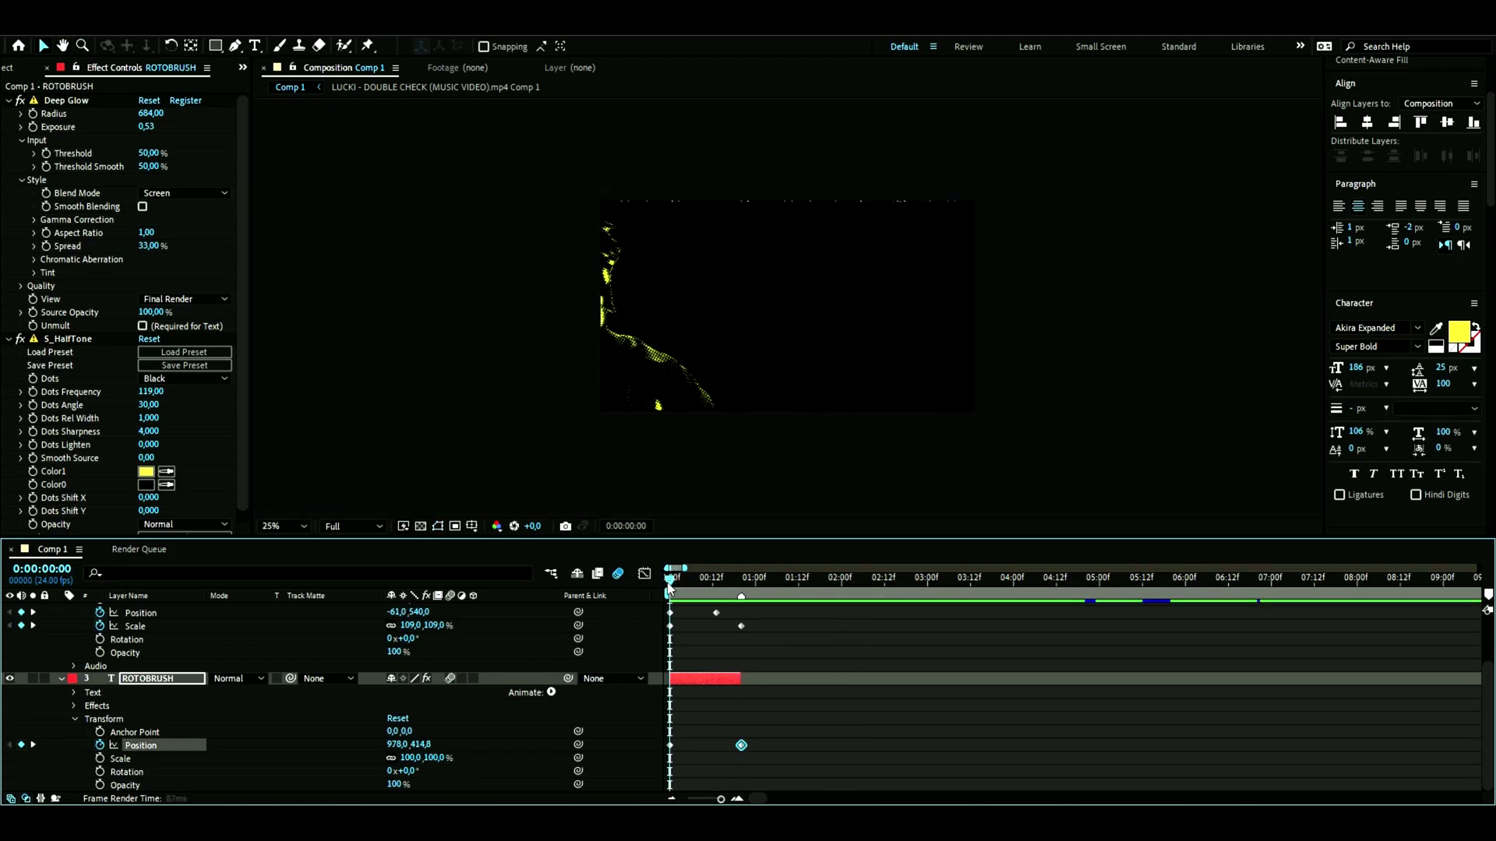
Apply Easy Ease to the text's Position keyframes and show their speed graph
{"action": "left_click_drag", "start_coordinate": [760, 732], "coordinate": [663, 754]}
{"action": "key", "text": "F9"}
{"action": "left_click", "coordinate": [643, 574]}
{"action": "left_click", "coordinate": [670, 756]}
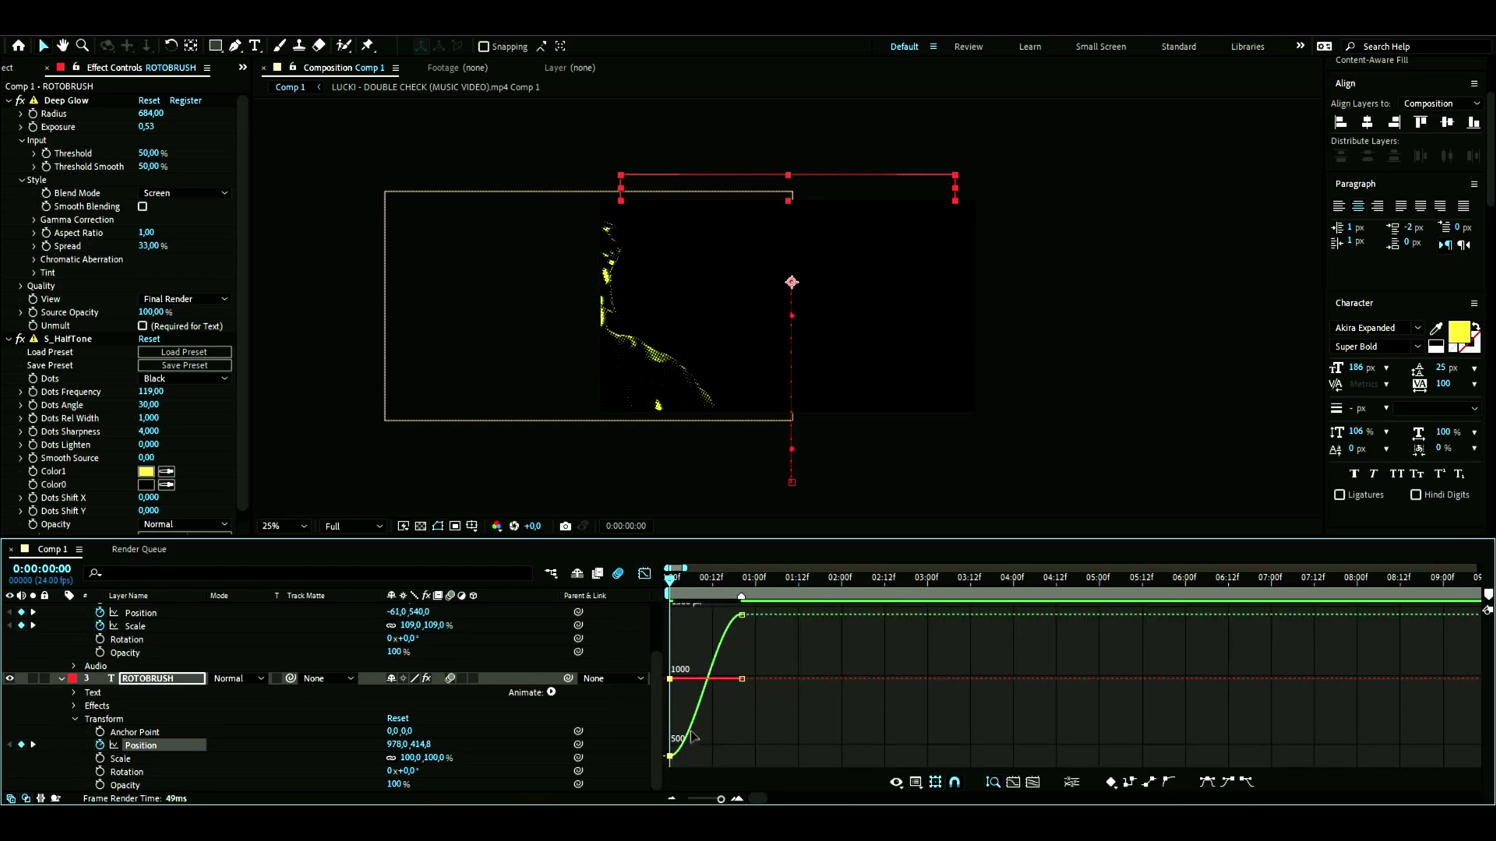
{"action": "left_click", "coordinate": [644, 574]}
{"action": "left_click", "coordinate": [644, 574]}
{"action": "right_click", "coordinate": [674, 758]}
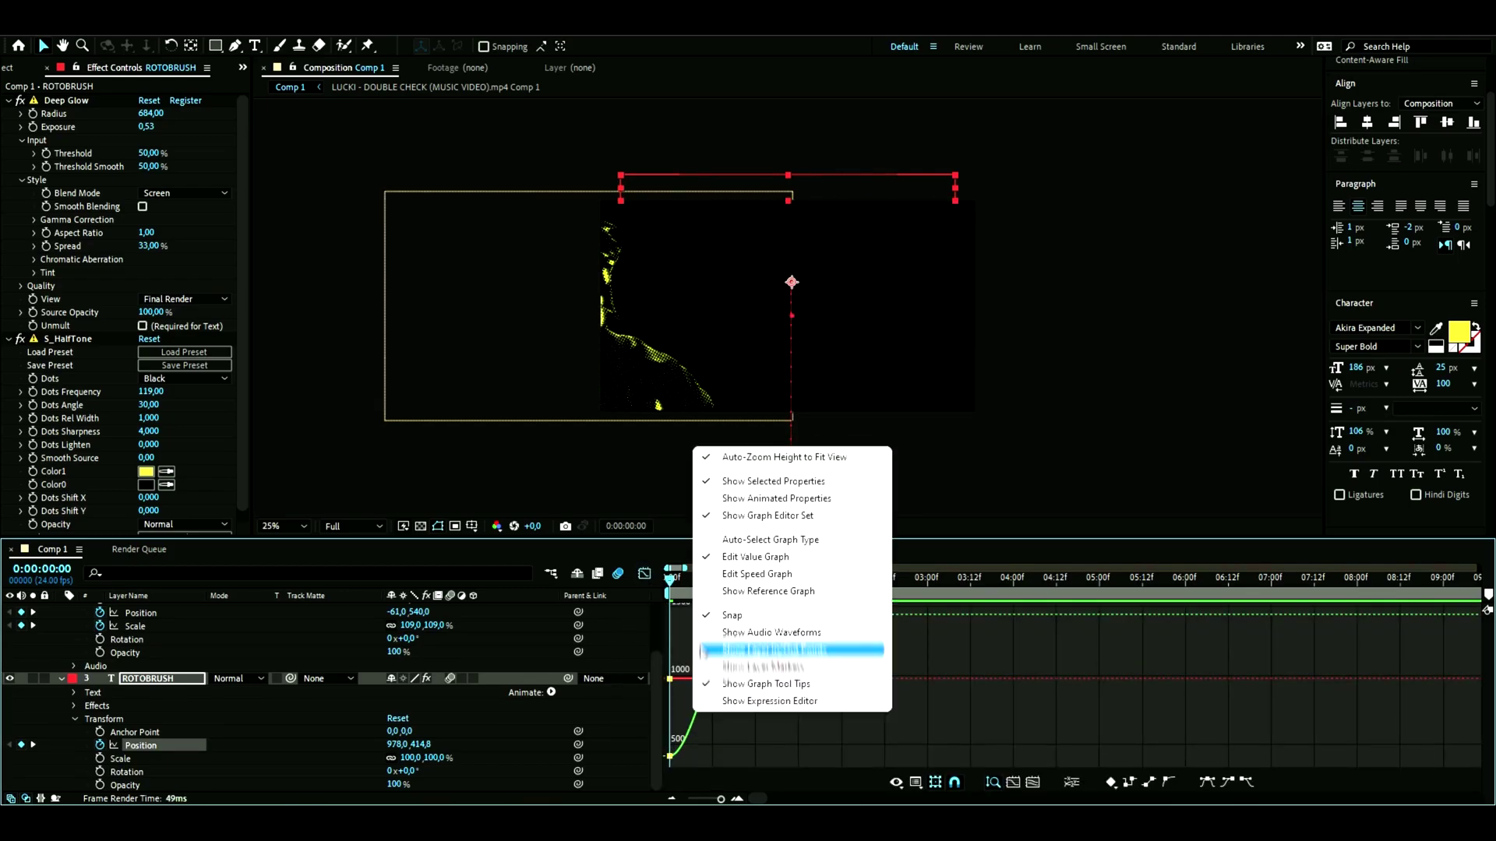
{"action": "left_click", "coordinate": [748, 558]}
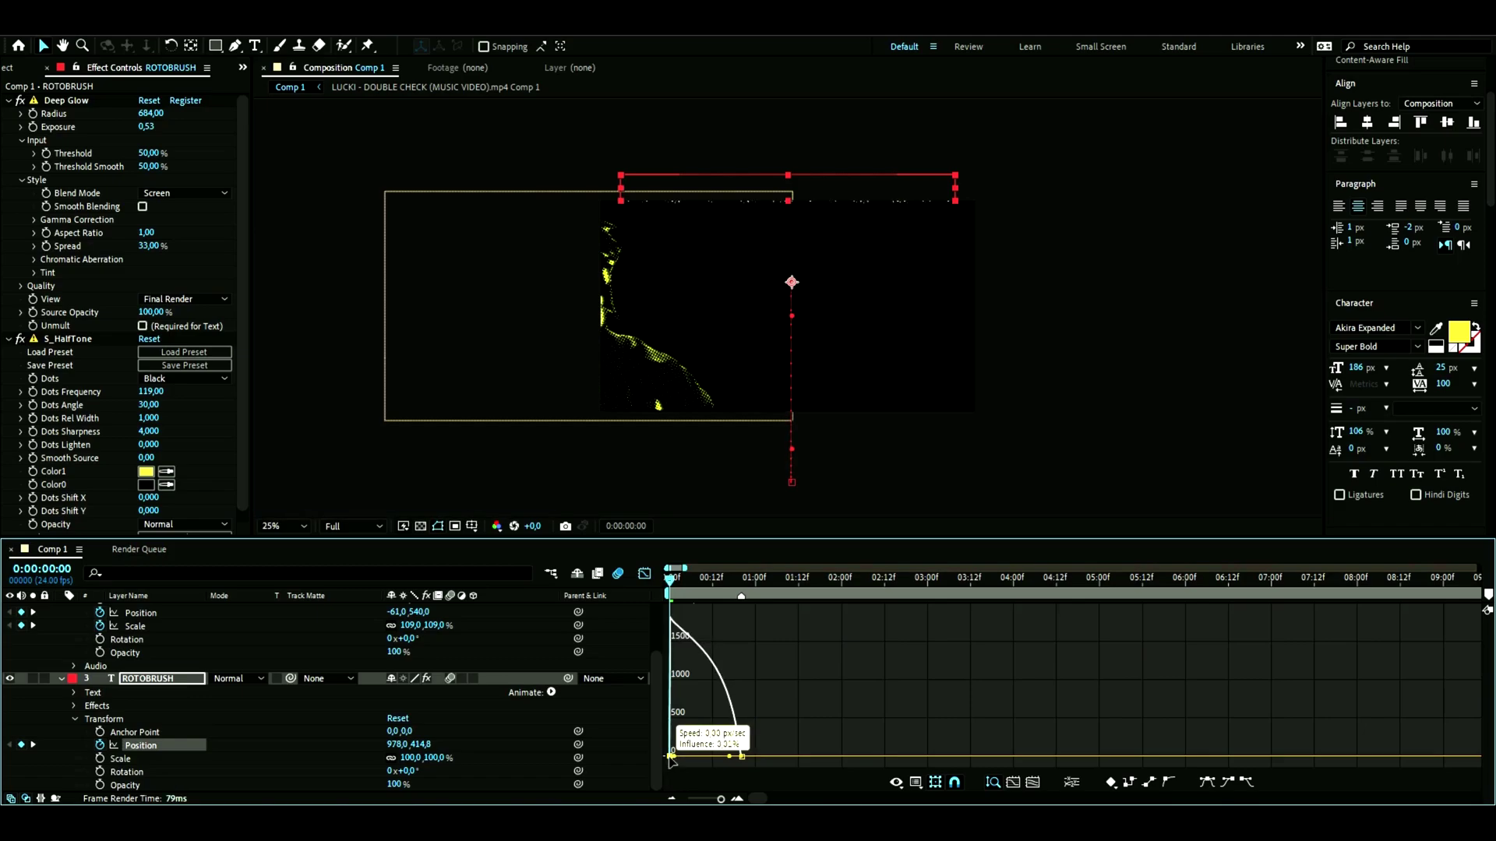
Reshape the text's Position speed curve so the motion is fast at both keyframes and slow in between
{"action": "left_click_drag", "start_coordinate": [670, 760], "coordinate": [668, 758]}
{"action": "mouse_move", "coordinate": [730, 756]}
{"action": "left_mouse_down"}
{"action": "mouse_move", "coordinate": [743, 758]}
{"action": "mouse_move", "coordinate": [718, 757]}
{"action": "left_mouse_up"}
{"action": "left_click_drag", "start_coordinate": [672, 756], "coordinate": [687, 624]}
{"action": "left_click_drag", "start_coordinate": [741, 757], "coordinate": [736, 623]}
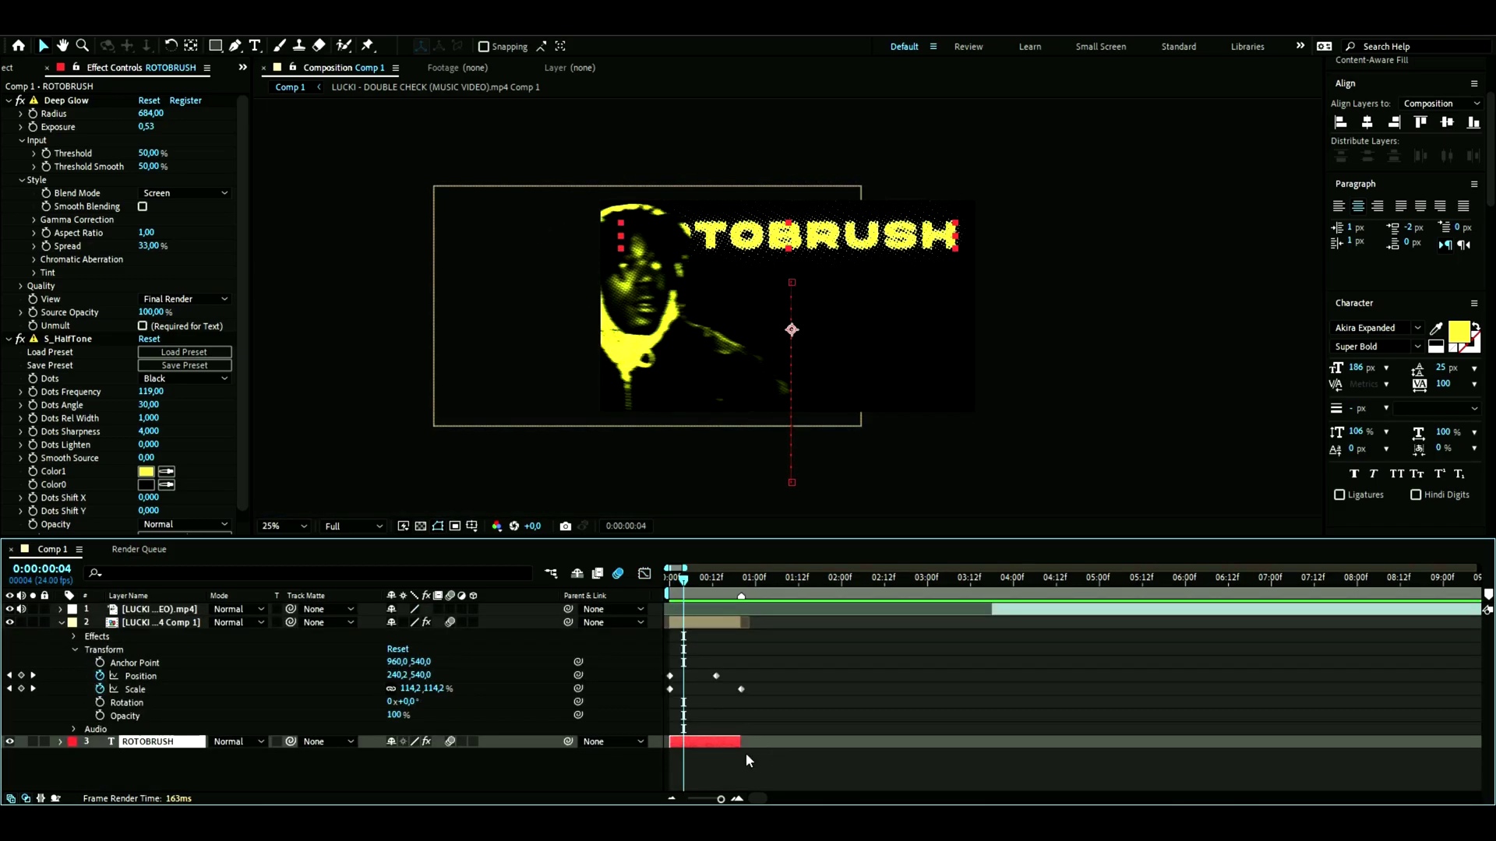
Duplicate the ROTOBRUSH text layer beneath the original, starting slightly later, and turn the copy into a 4 px yellow outline without fill
{"action": "key", "text": "ctrl+d"}
{"action": "left_click_drag", "start_coordinate": [153, 750], "coordinate": [153, 768]}
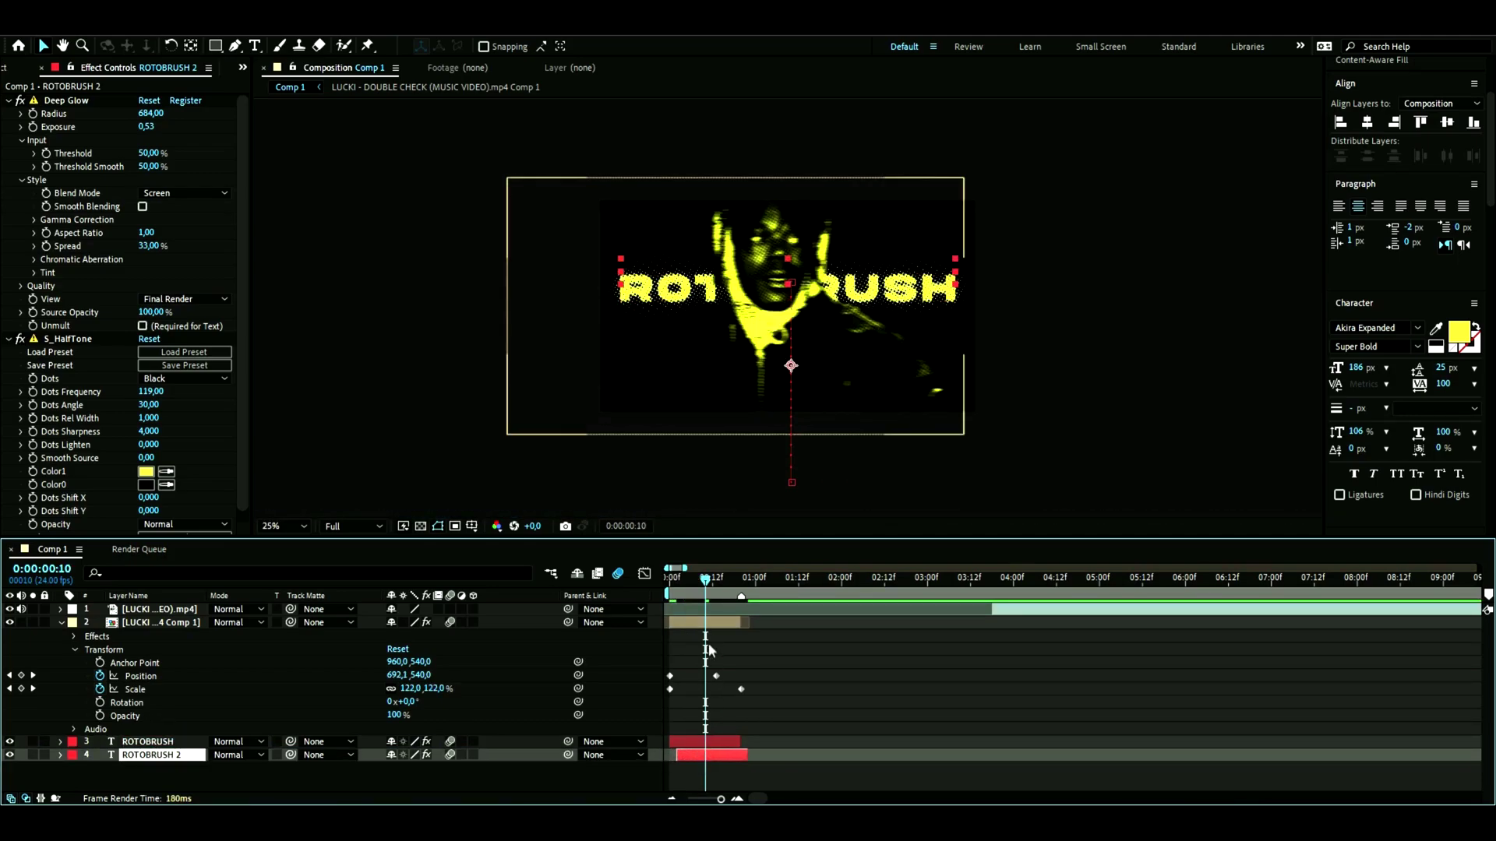
{"action": "left_click", "coordinate": [702, 580]}
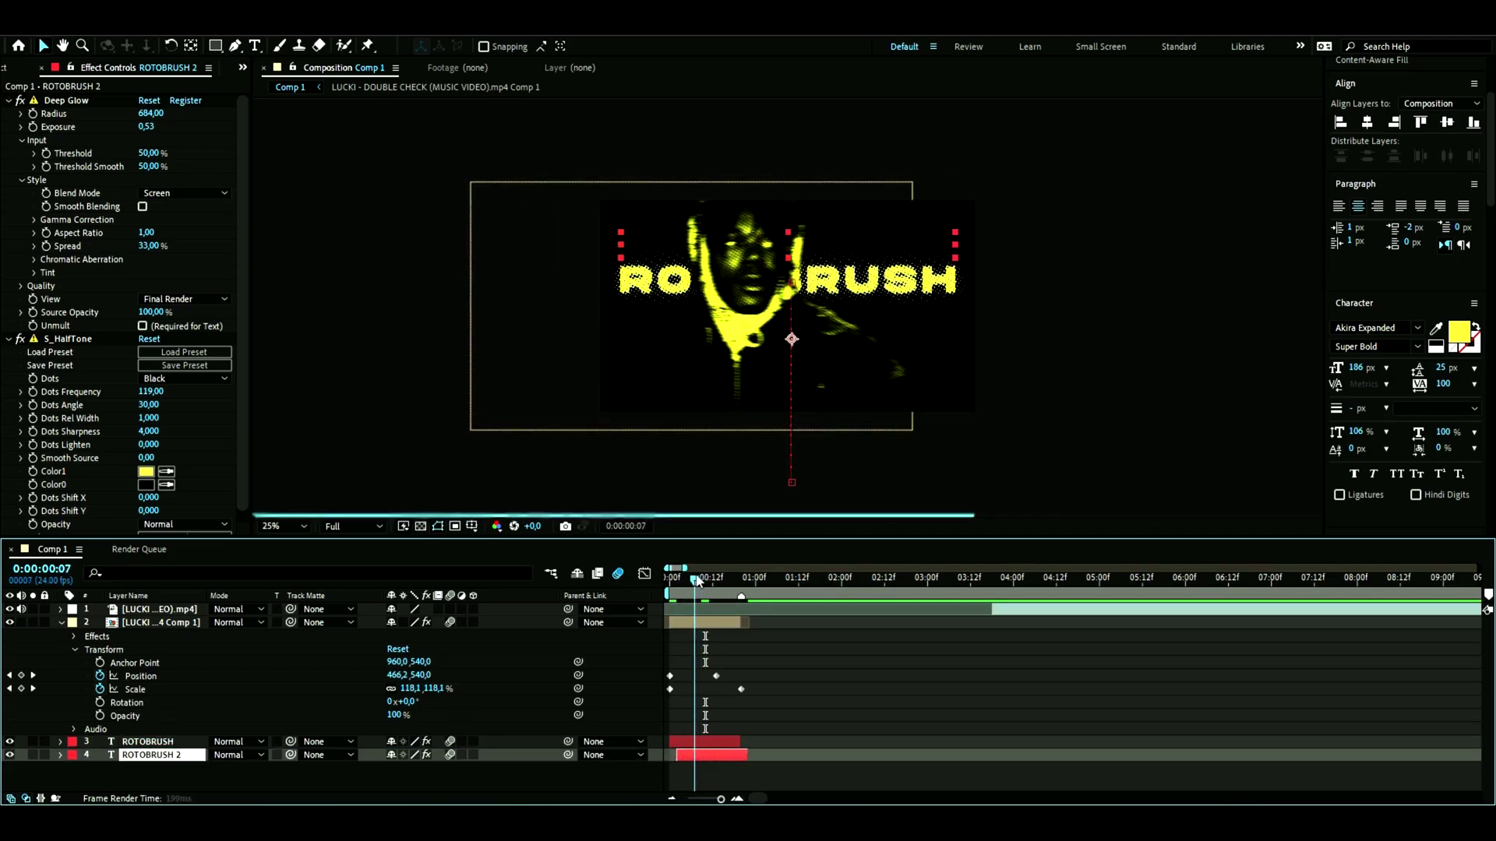
{"action": "left_click", "coordinate": [216, 744]}
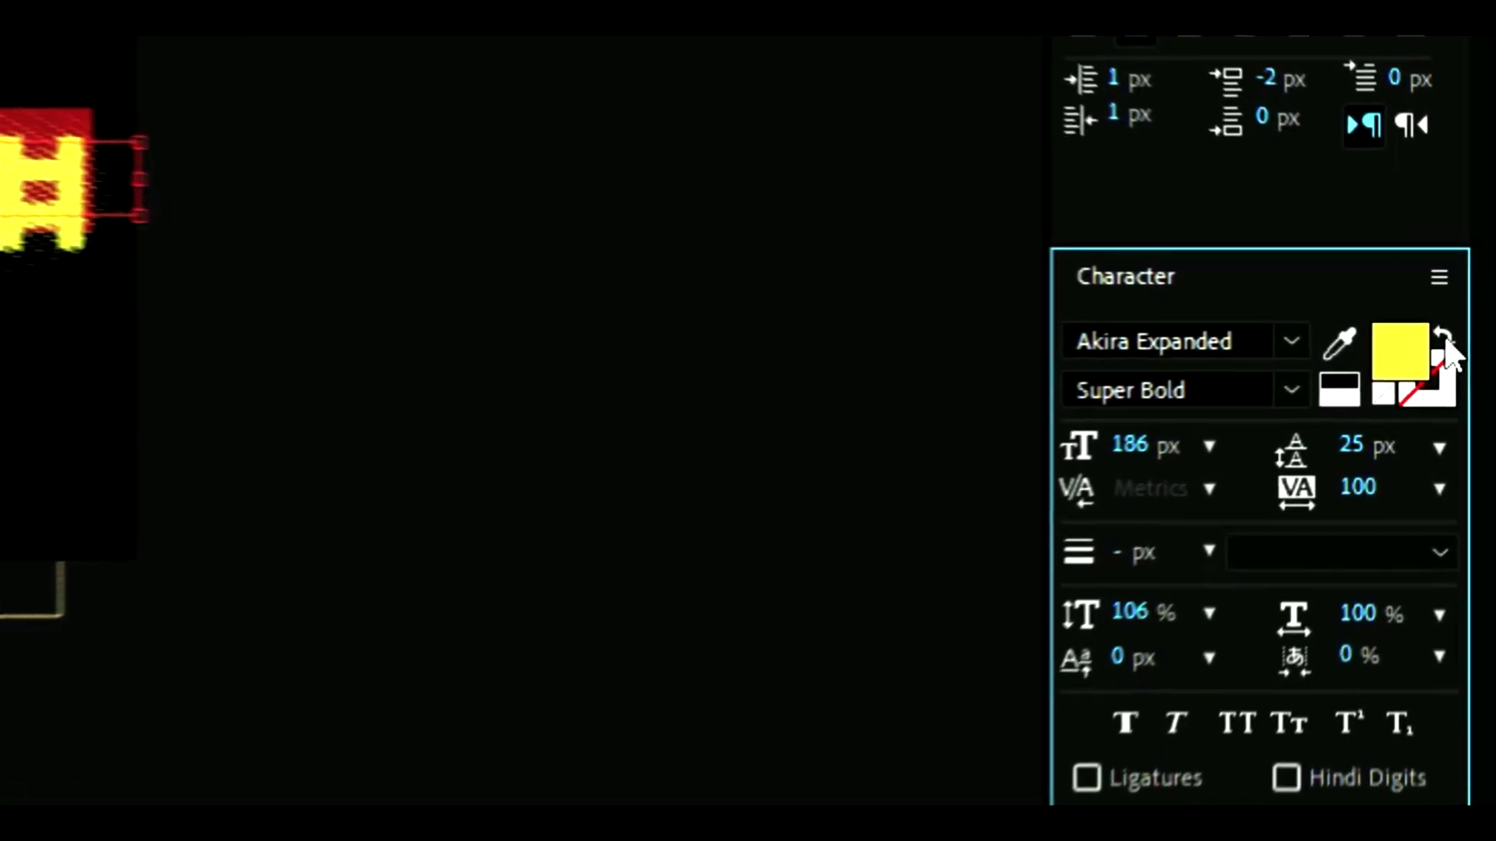
{"action": "left_click", "coordinate": [1444, 341]}
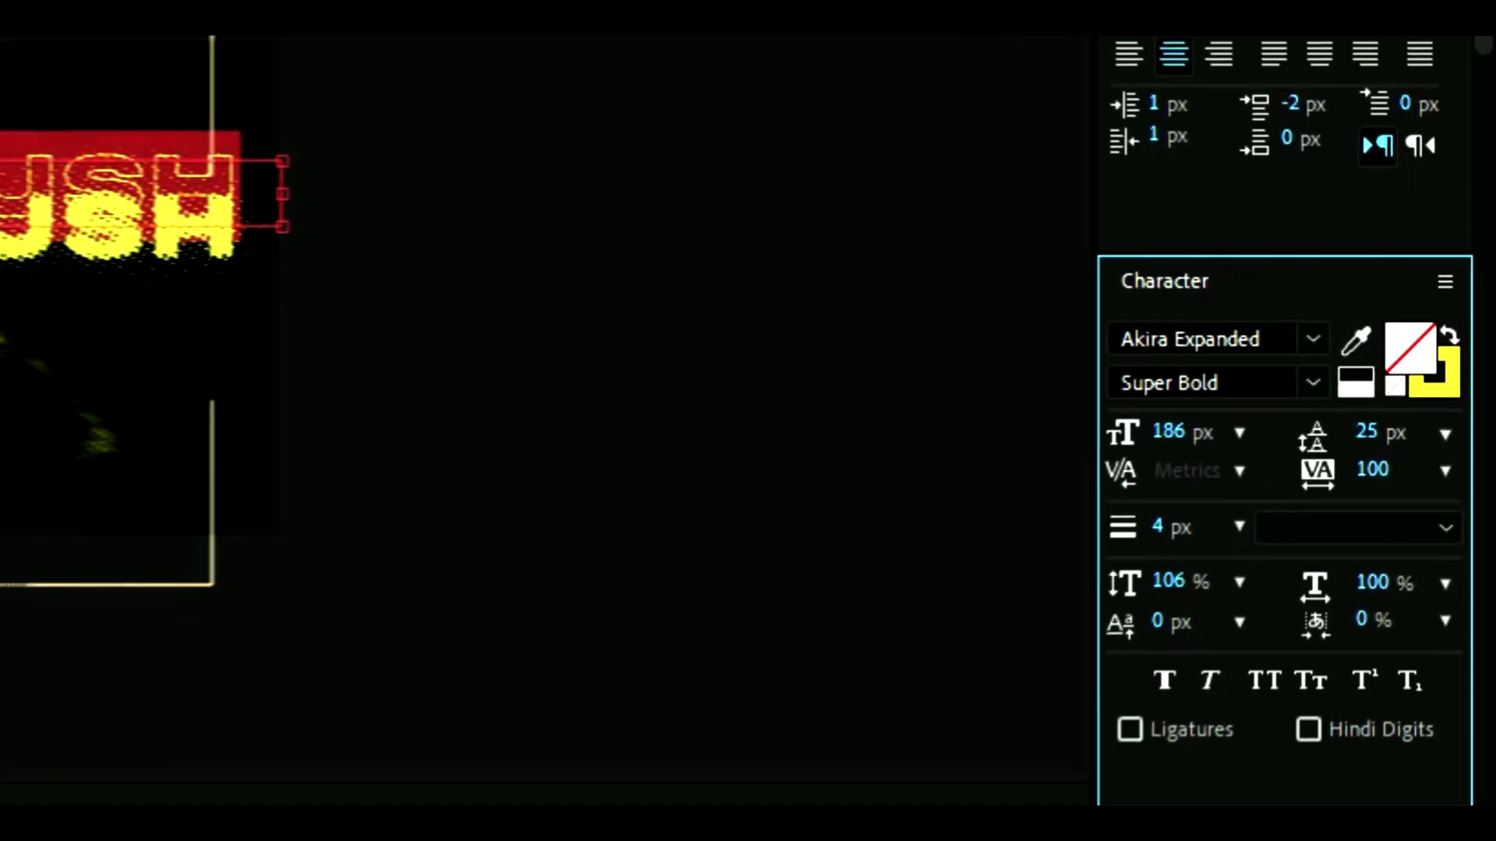
Set the blend mode of the ROTOBRUSH text layers to Add
{"action": "left_click_drag", "start_coordinate": [230, 734], "coordinate": [173, 735]}
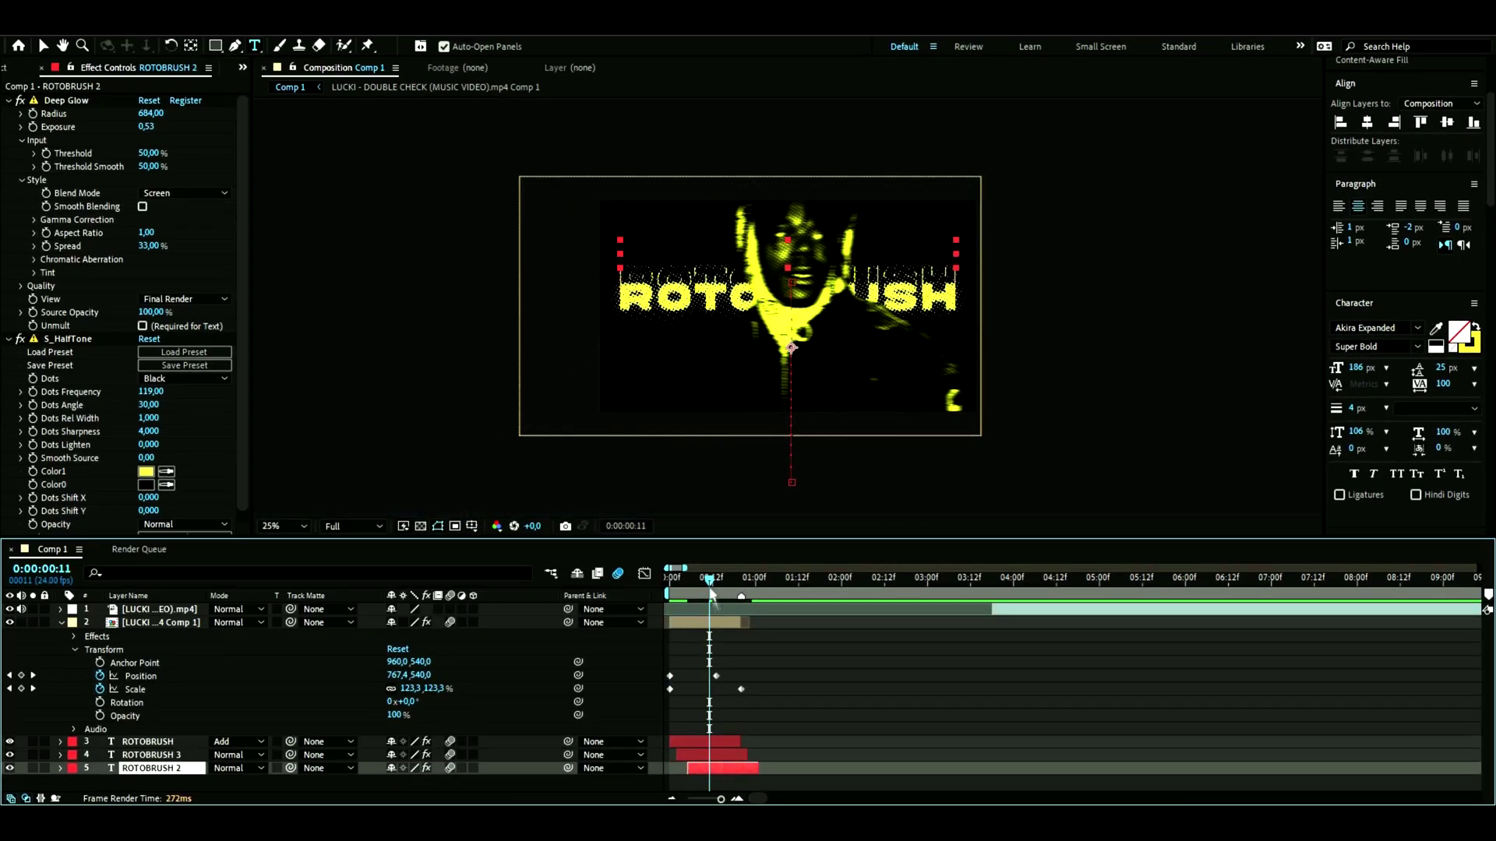
{"action": "left_click", "coordinate": [234, 767]}
{"action": "left_click", "coordinate": [234, 225]}
{"action": "key", "text": "space"}
Duplicate the outline text layer, tighten the copies into an evenly staggered sequence, and preview it from the first frame
{"action": "key", "text": "ctrl+d"}
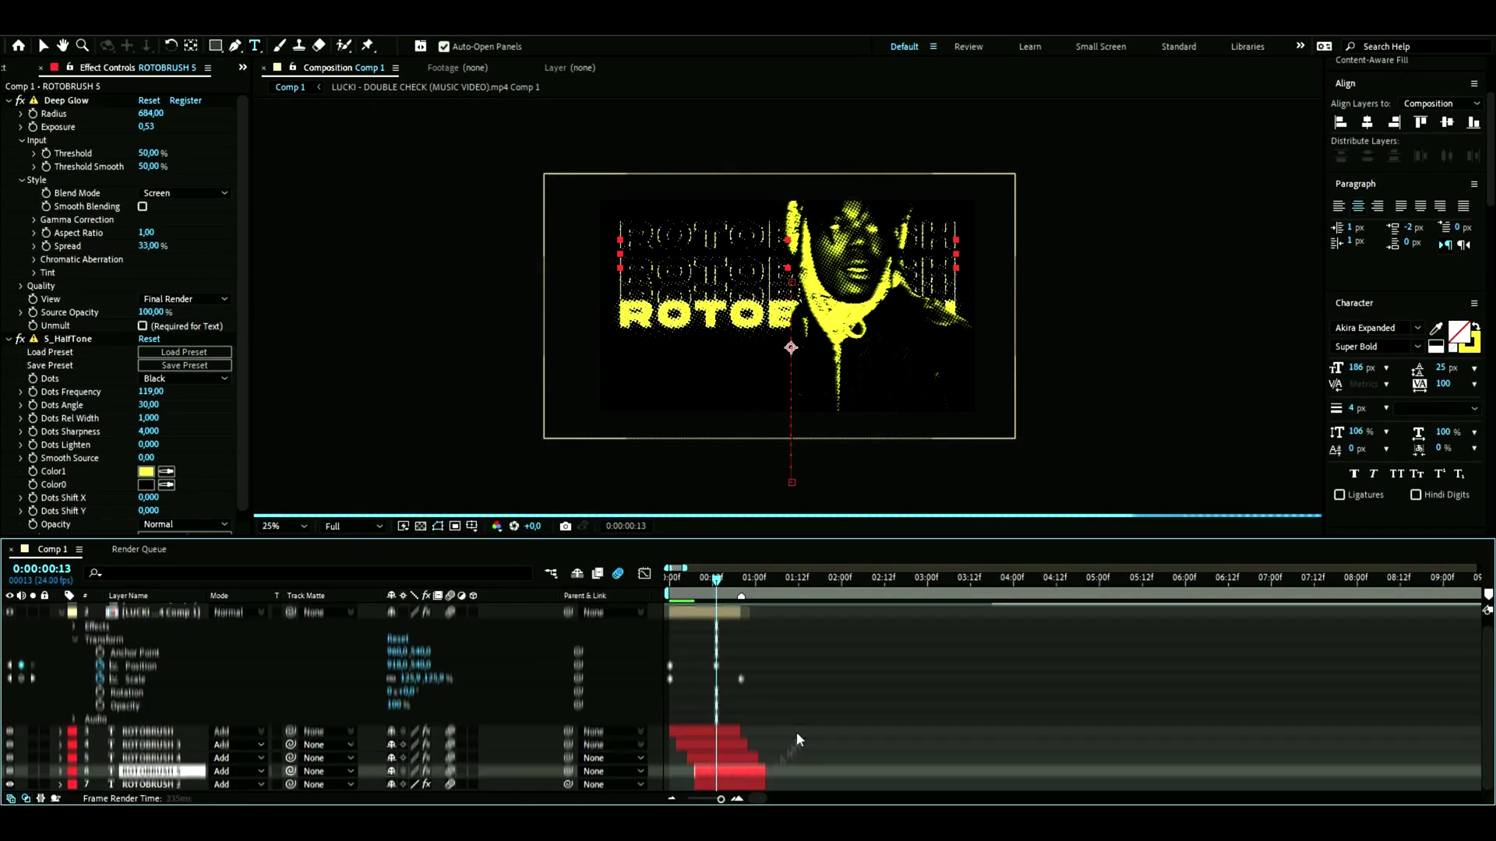
{"action": "left_click_drag", "start_coordinate": [733, 771], "coordinate": [679, 756]}
{"action": "left_click_drag", "start_coordinate": [701, 771], "coordinate": [694, 771]}
{"action": "left_click_drag", "start_coordinate": [705, 785], "coordinate": [695, 785]}
{"action": "left_click_drag", "start_coordinate": [716, 579], "coordinate": [670, 581]}
{"action": "key", "text": "space"}
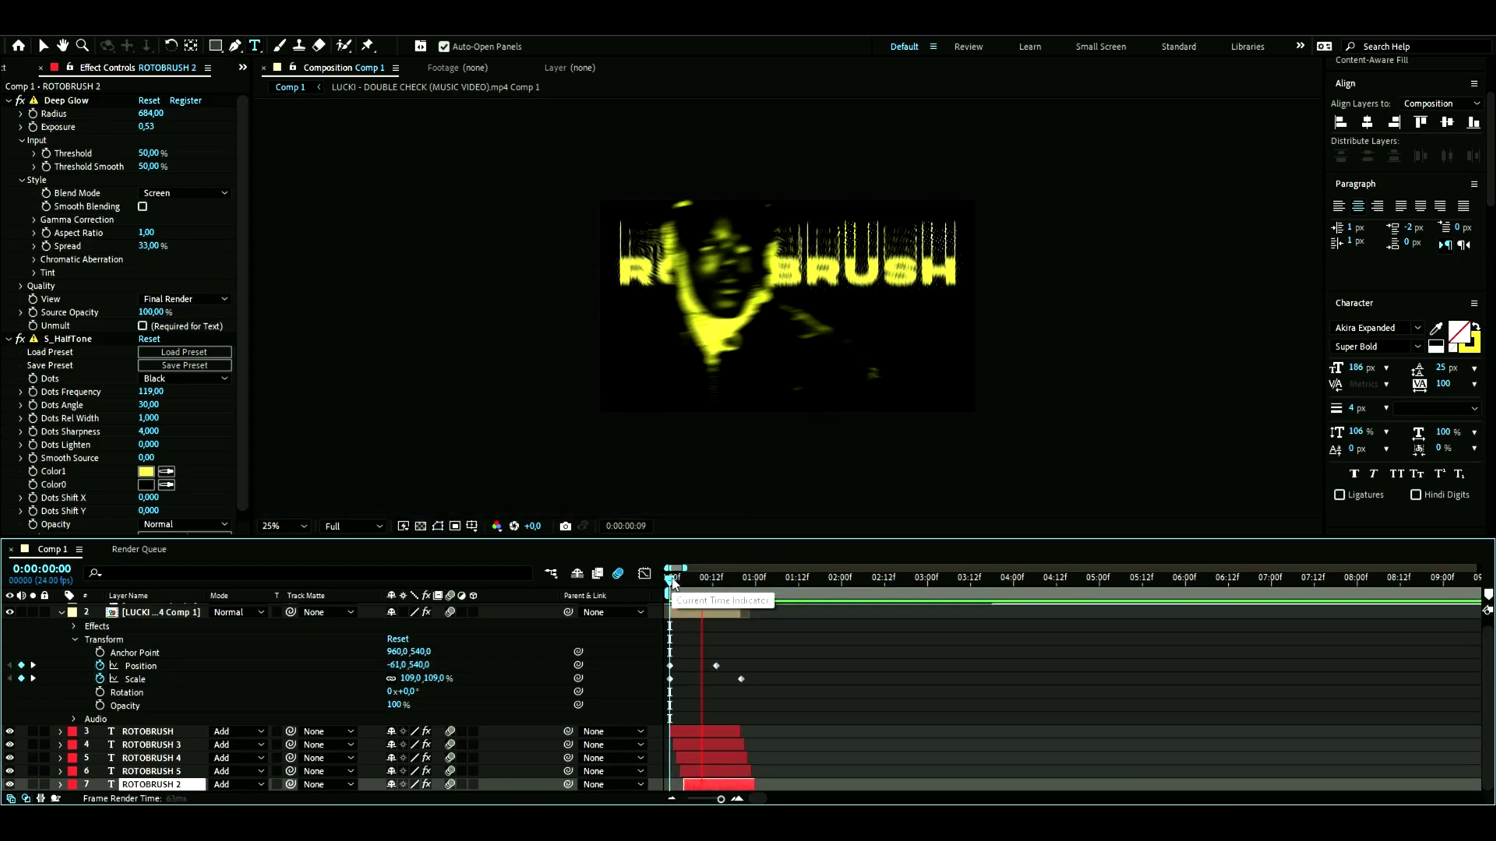
{"action": "key", "text": "space"}
{"action": "key", "text": "space"}
{"action": "key", "text": "space"}
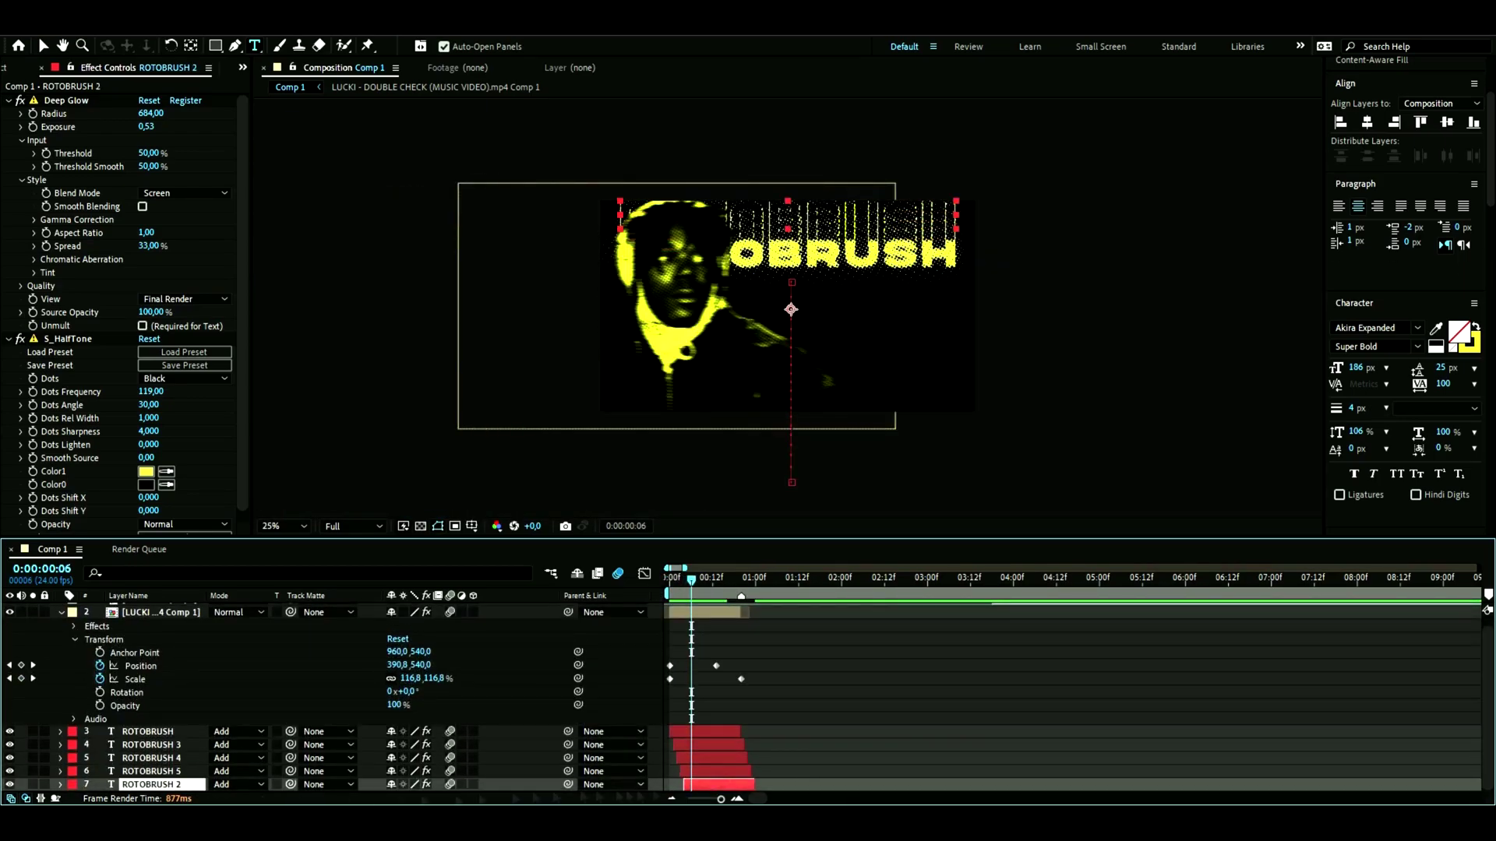
Extend the outline trail by duplicating the last outline text layer more than a dozen times, starting each copy one frame later
{"action": "key", "text": "ctrl+d"}
{"action": "key", "text": "alt+Page_Down"}
{"action": "key", "text": "ctrl+d"}
{"action": "key", "text": "alt+Page_Down"}
{"action": "key", "text": "ctrl+d"}
{"action": "key", "text": "alt+Page_Down"}
{"action": "key", "text": "ctrl+d"}
{"action": "key", "text": "alt+Page_Down"}
{"action": "key", "text": "ctrl+d"}
{"action": "key", "text": "alt+Page_Down"}
{"action": "key", "text": "ctrl+d"}
{"action": "key", "text": "alt+Page_Down"}
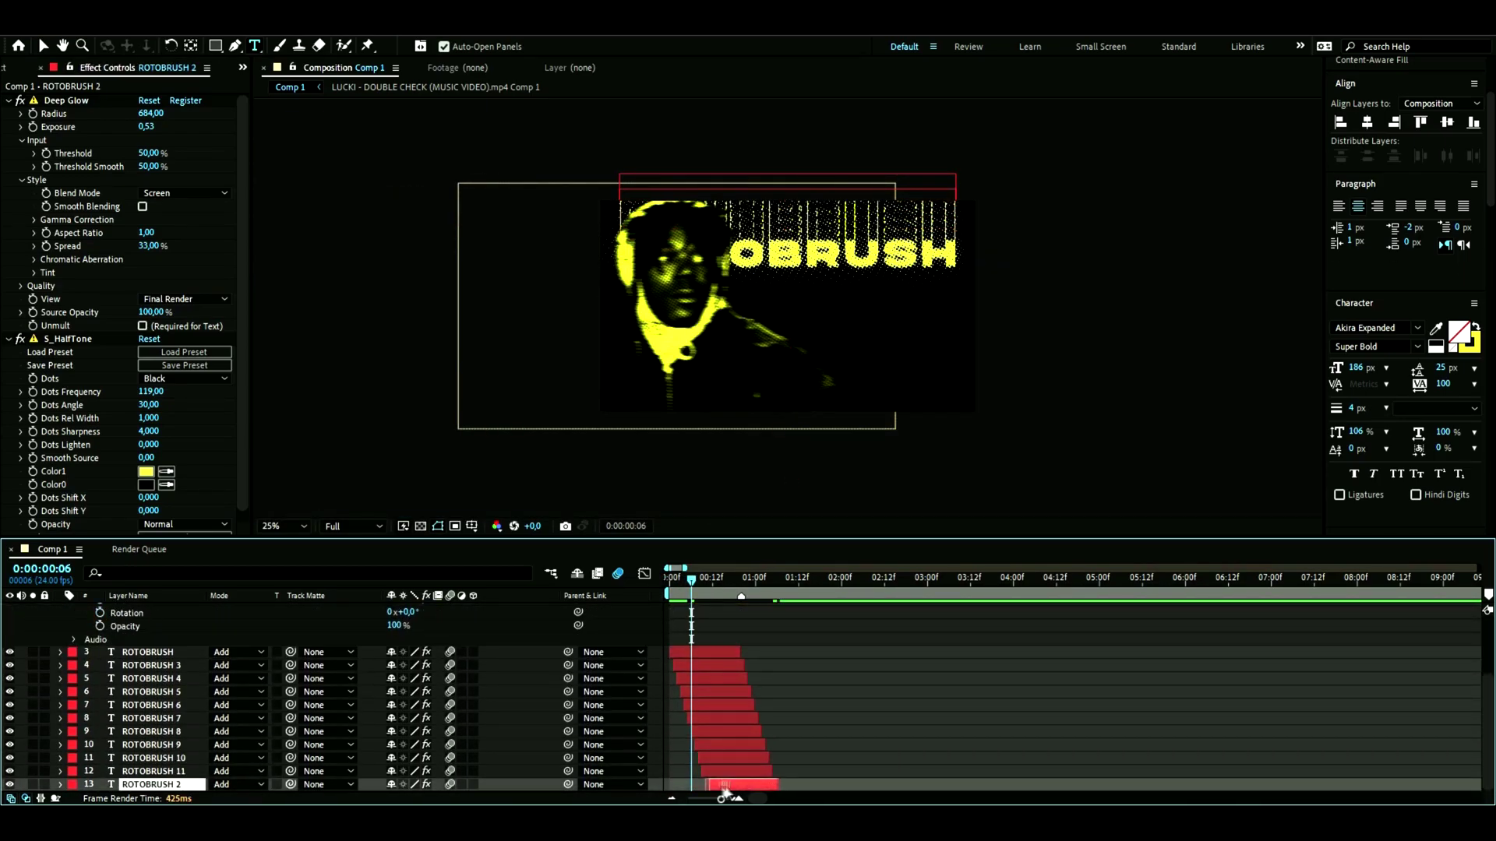
{"action": "key", "text": "ctrl+d"}
{"action": "key", "text": "alt+Page_Down"}
{"action": "key", "text": "ctrl+d"}
{"action": "key", "text": "alt+Page_Down"}
{"action": "key", "text": "ctrl+d"}
{"action": "key", "text": "alt+Page_Down"}
{"action": "key", "text": "ctrl+d"}
{"action": "key", "text": "alt+Page_Down"}
{"action": "key", "text": "ctrl+d"}
{"action": "key", "text": "alt+Page_Down"}
{"action": "key", "text": "ctrl+d"}
{"action": "key", "text": "alt+Page_Down"}
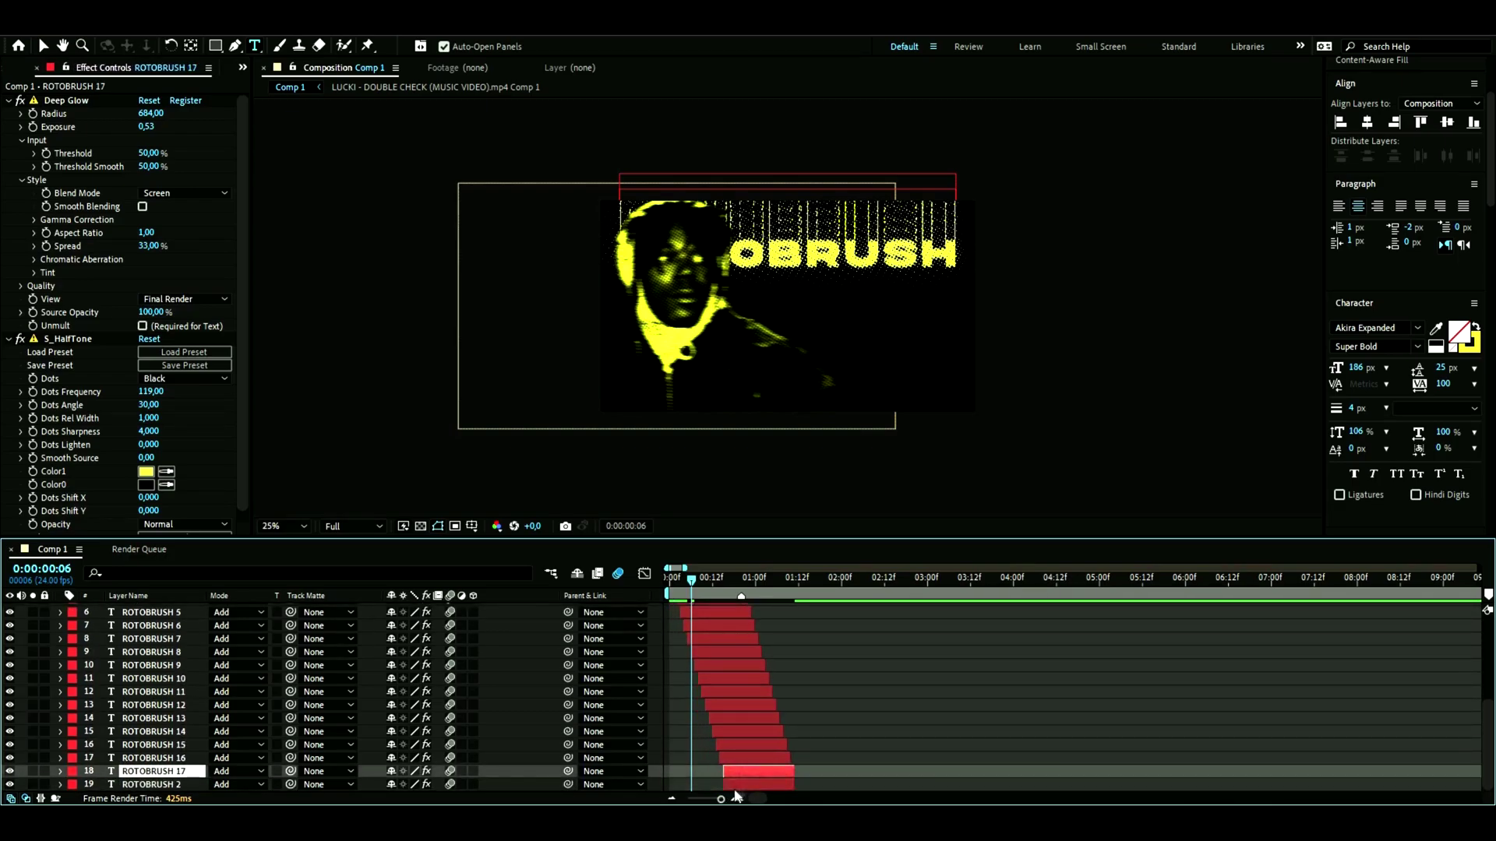
{"action": "key", "text": "ctrl+d"}
{"action": "key", "text": "alt+Page_Down"}
{"action": "key", "text": "ctrl+d"}
{"action": "key", "text": "alt+Page_Down"}
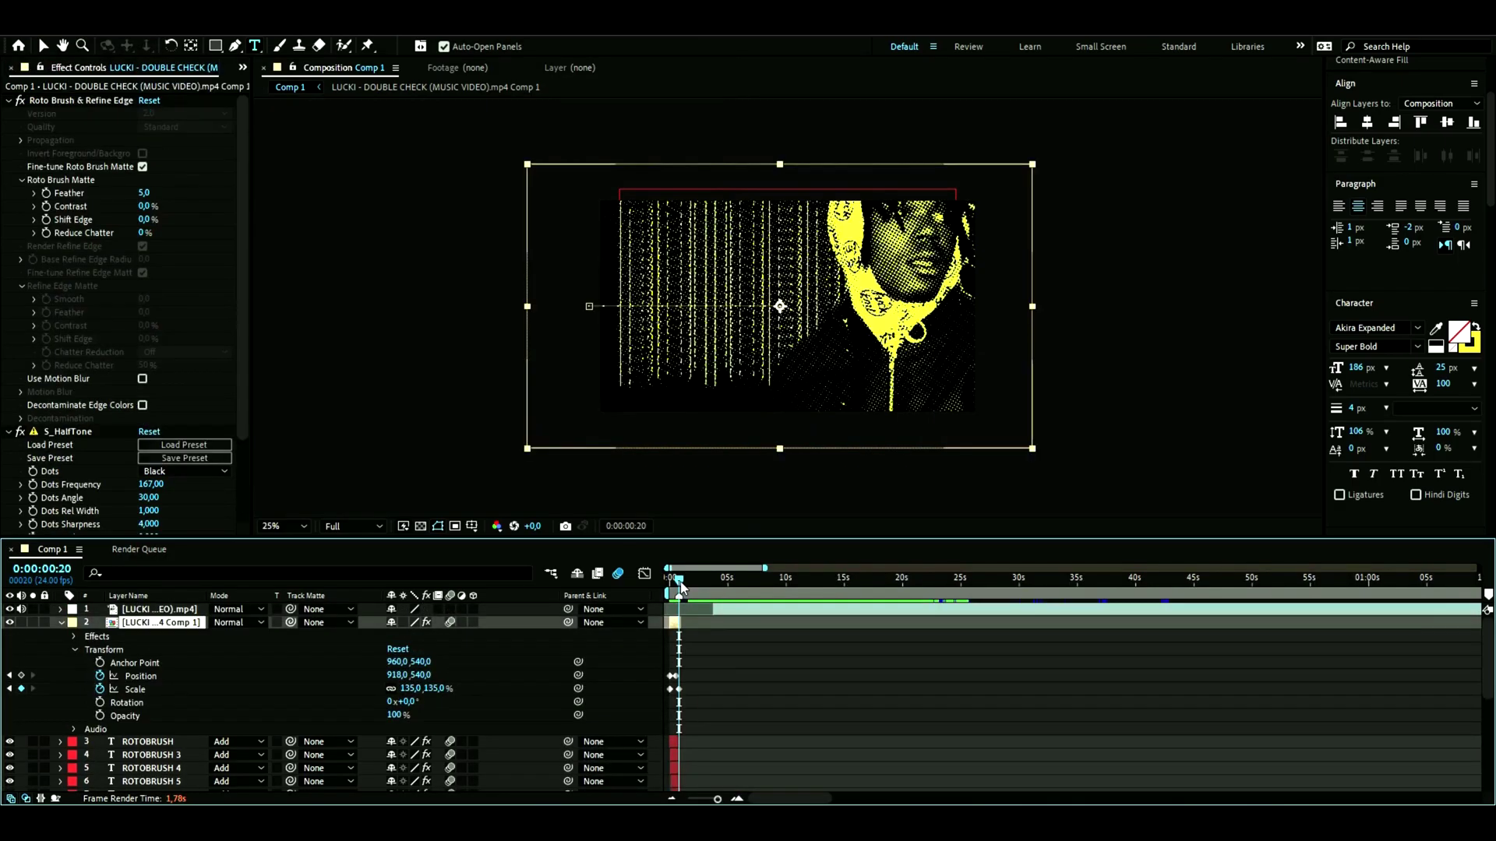
Return to the first frame and shorten the work area to the end of the cut-out layer's clip
{"action": "left_click", "coordinate": [669, 590]}
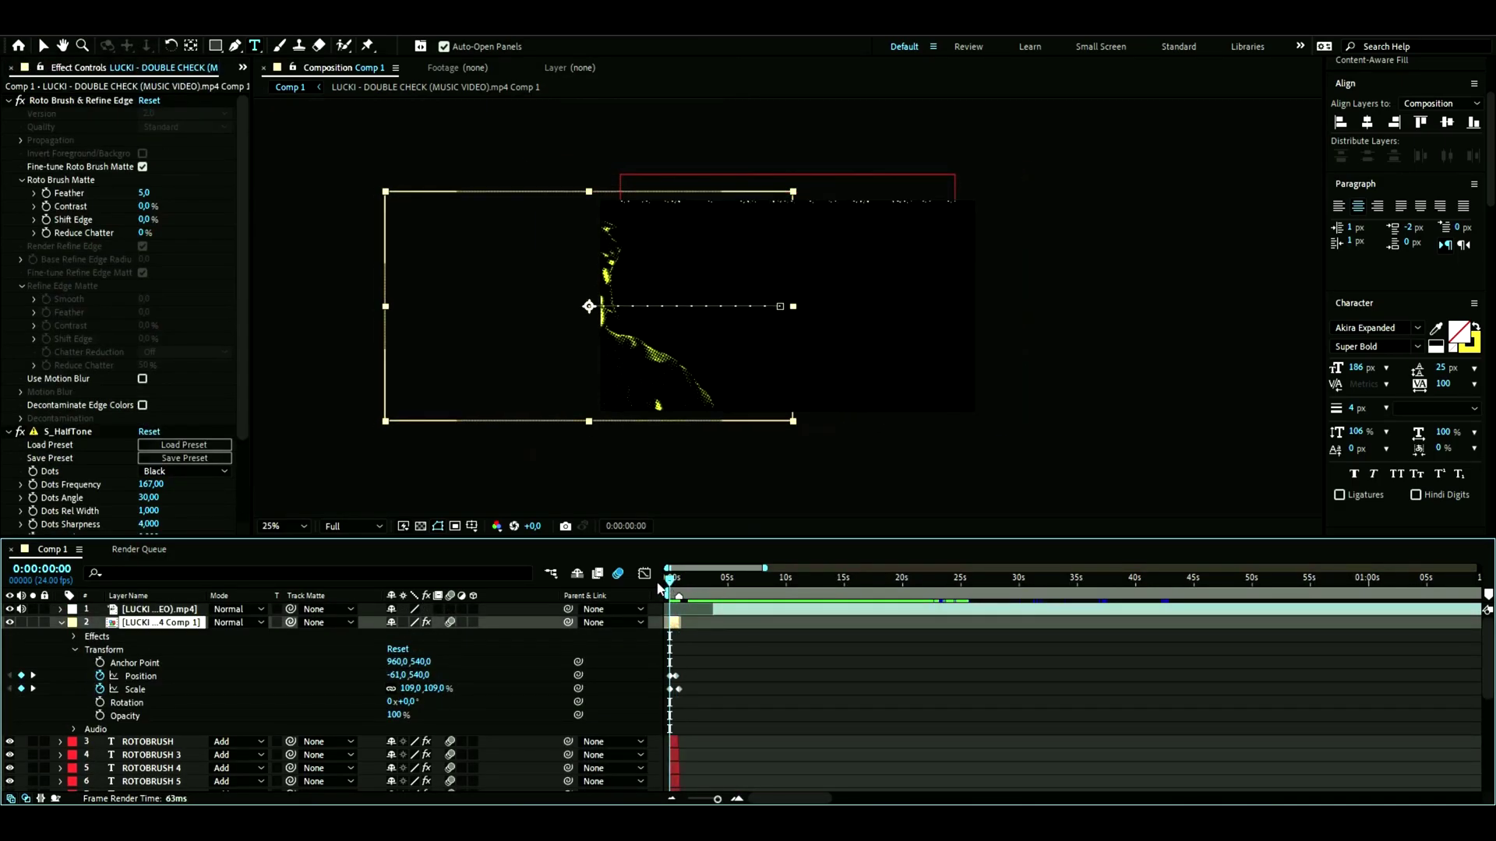
{"action": "key", "text": "space"}
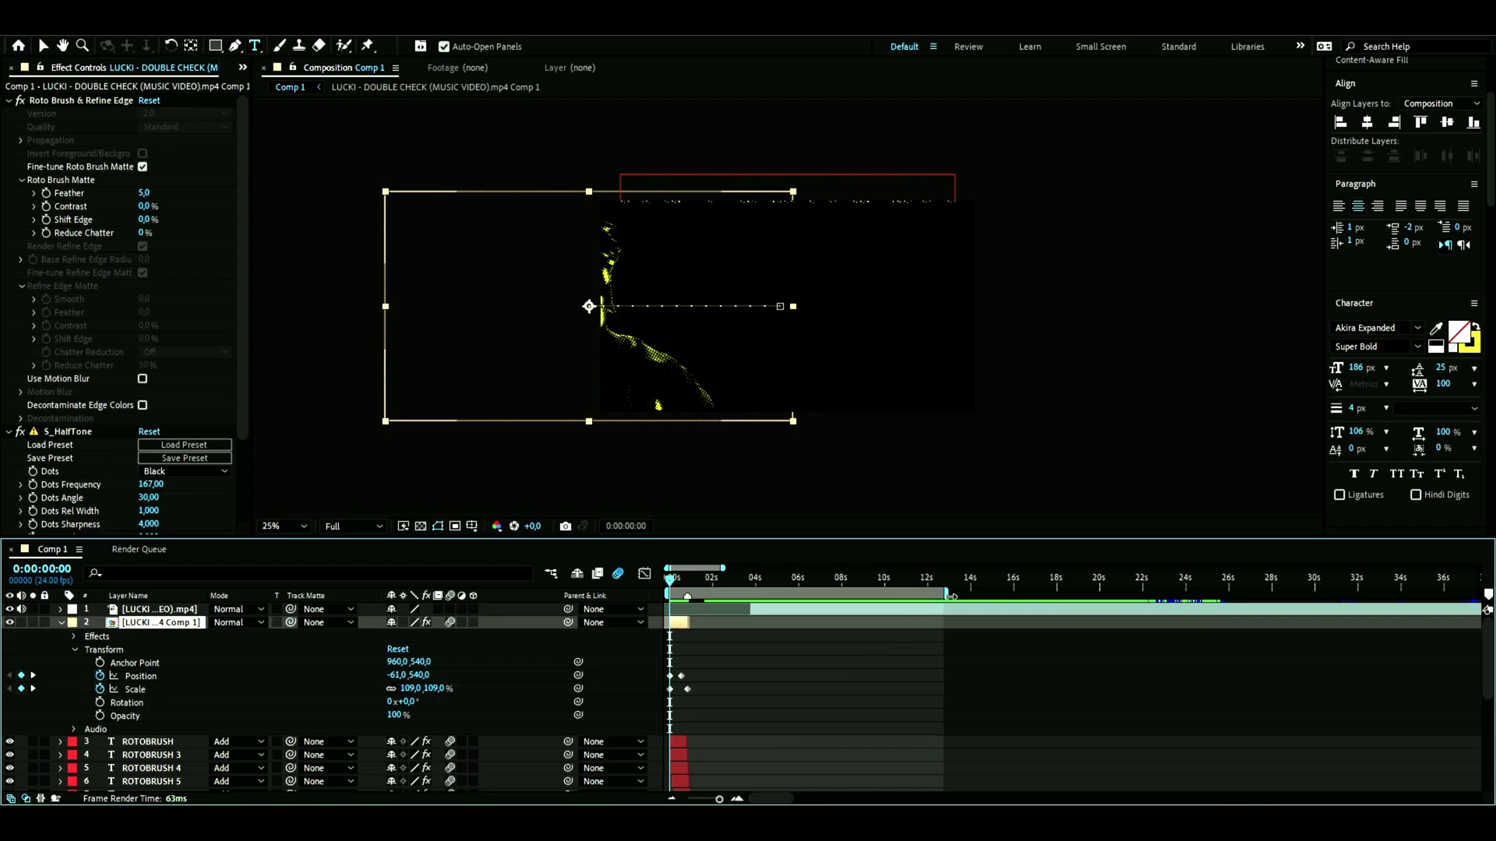
{"action": "left_click_drag", "start_coordinate": [949, 595], "coordinate": [690, 629]}
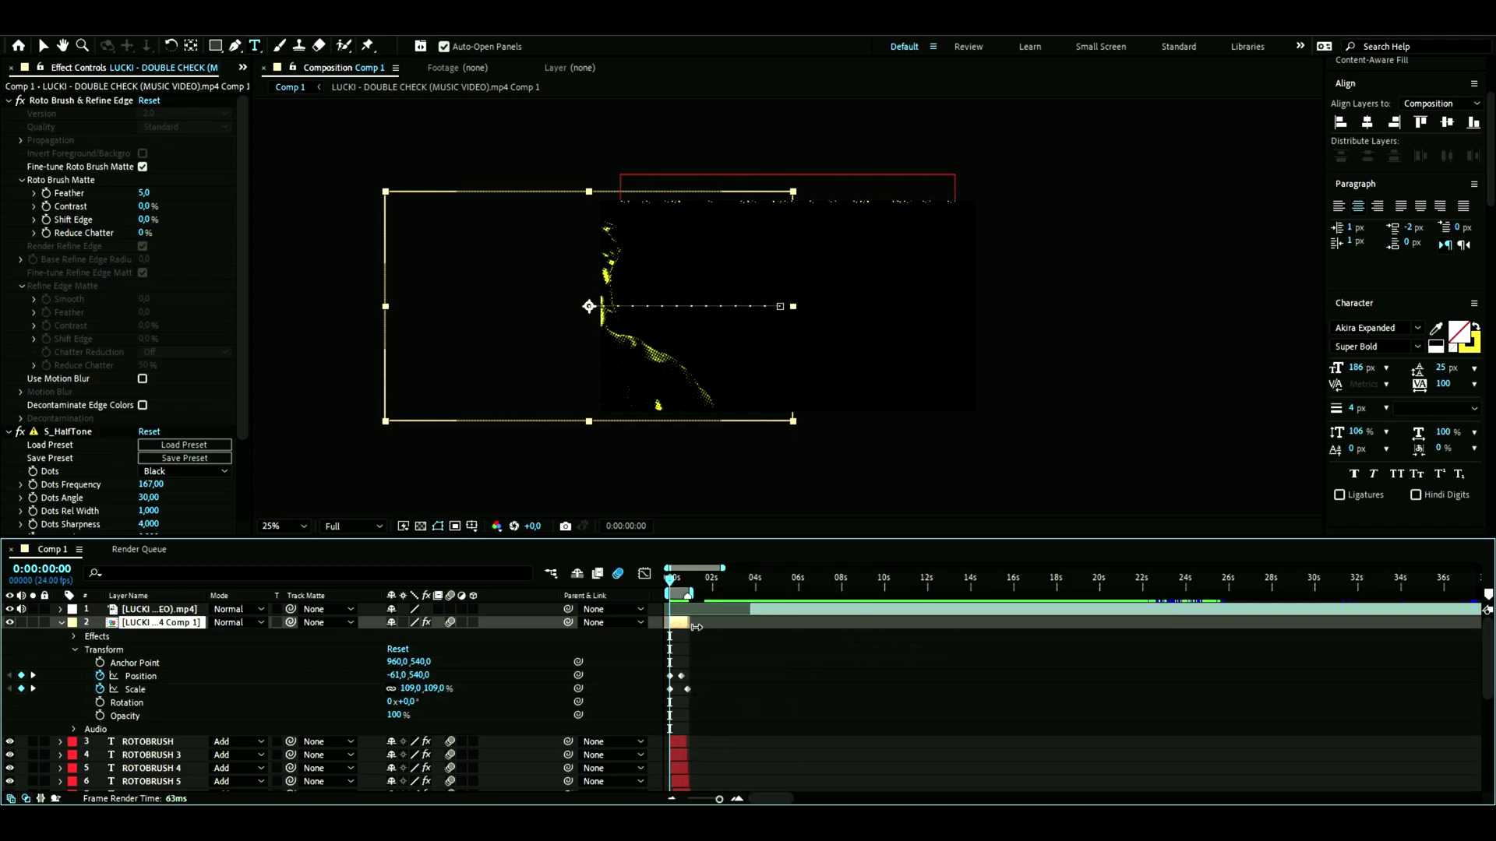